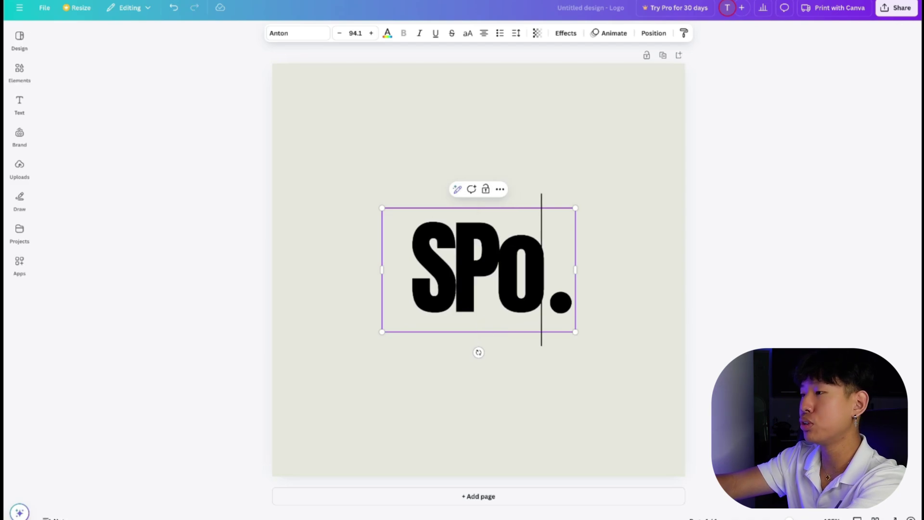
# Nudge the Spooked wordmark slightly right, then download the design as a PNG.
pyautogui.moveTo(502, 259); pyautogui.dragTo(505, 257)
pyautogui.click(777, 139)
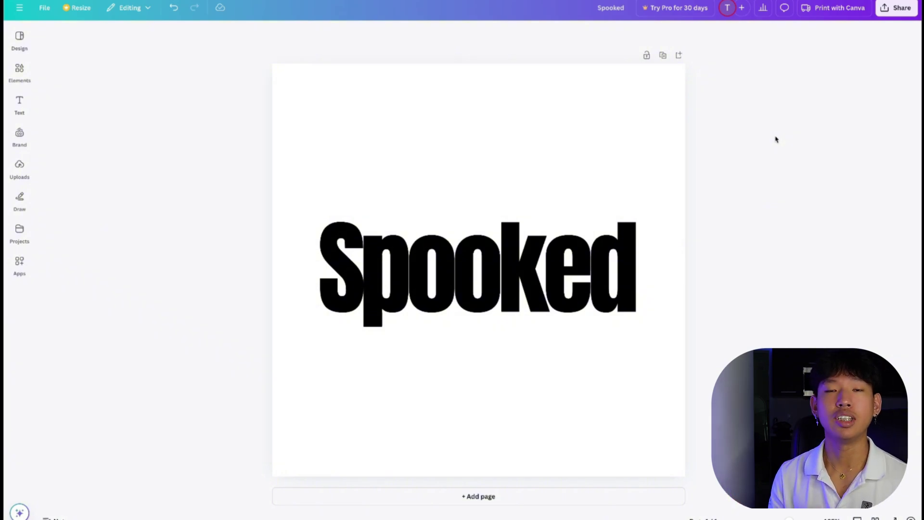
pyautogui.click(897, 8)
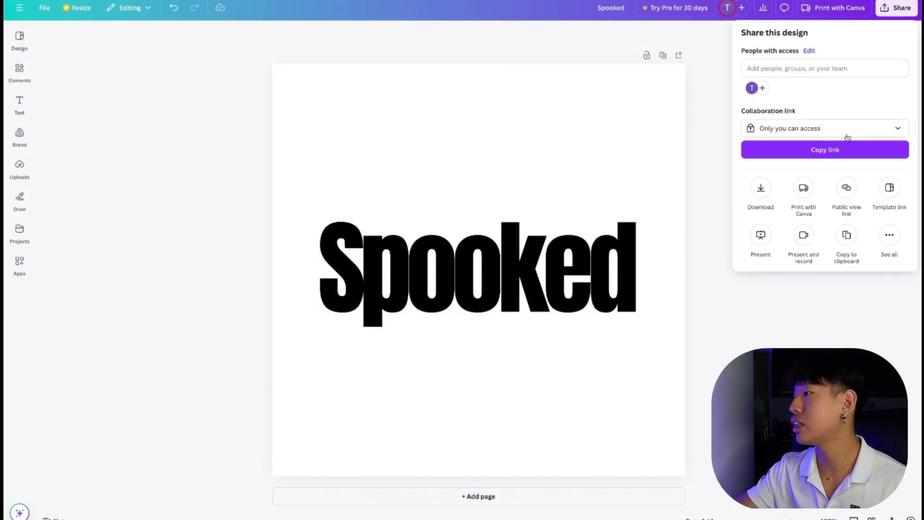
pyautogui.click(761, 190)
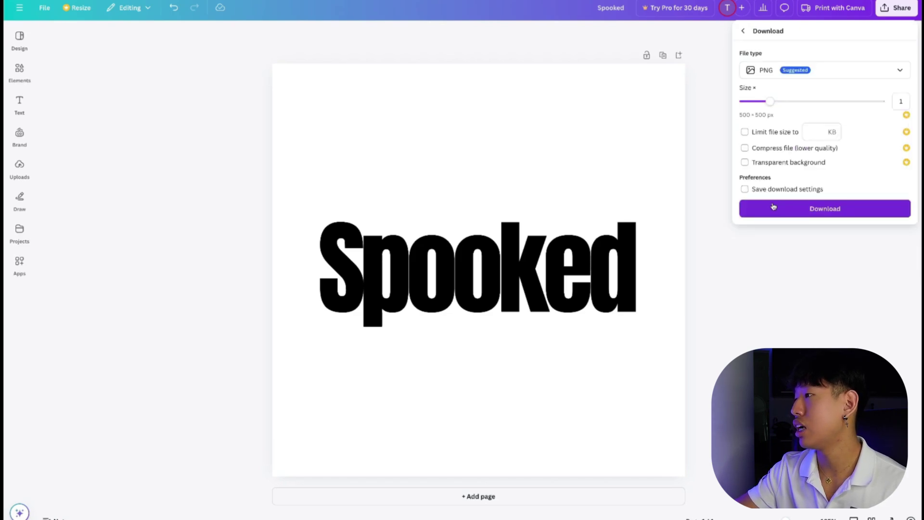
pyautogui.click(773, 208)
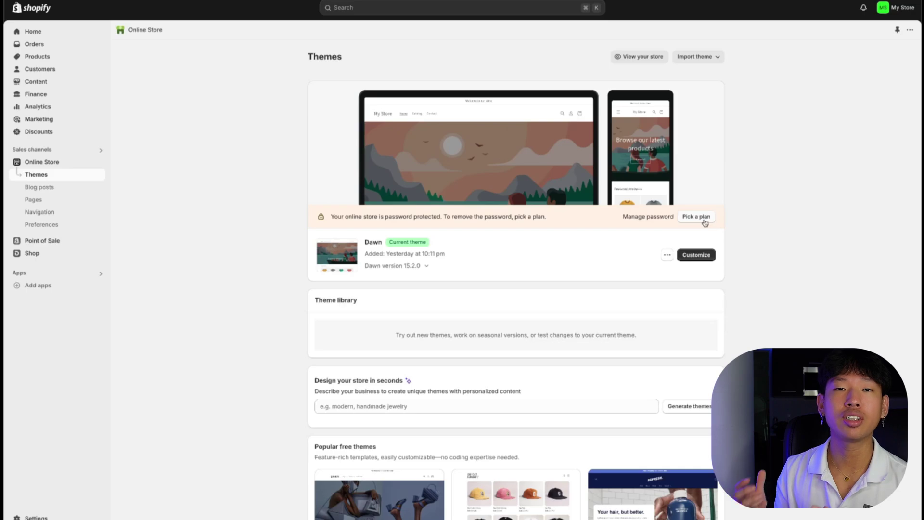
# Choose the Basic plan, remove the store password, and open Dawn for customizing.
pyautogui.click(699, 216)
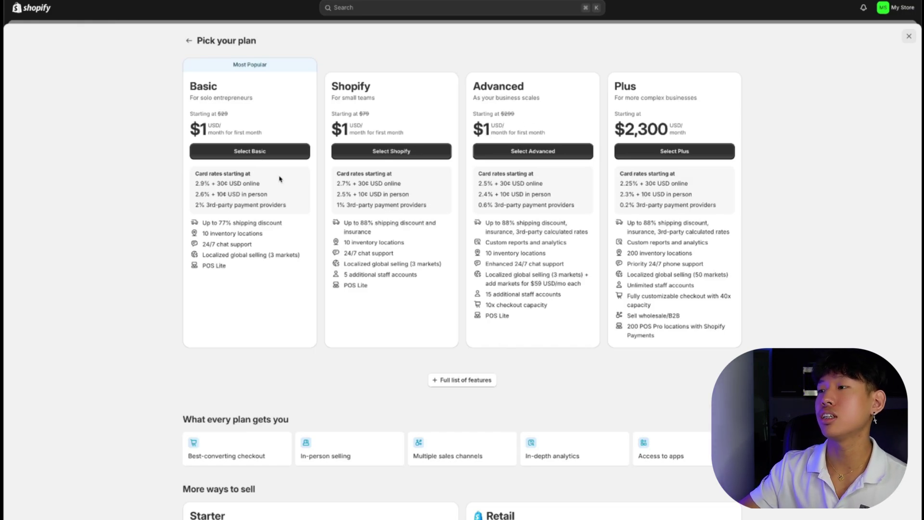
pyautogui.click(255, 153)
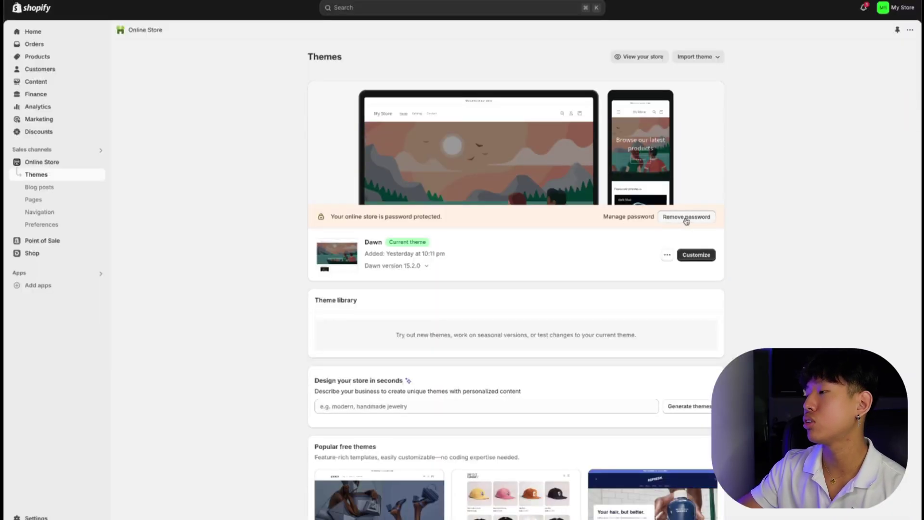
pyautogui.click(687, 218)
pyautogui.moveTo(517, 151)
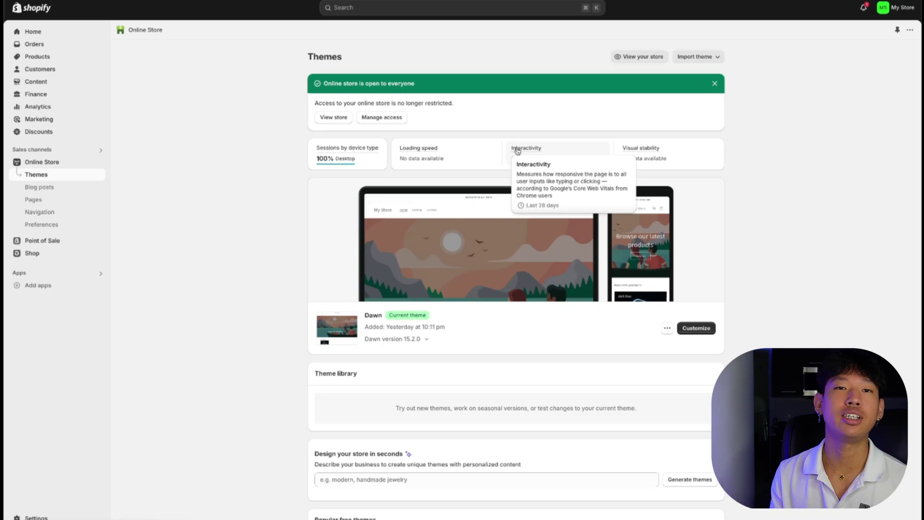
pyautogui.click(696, 329)
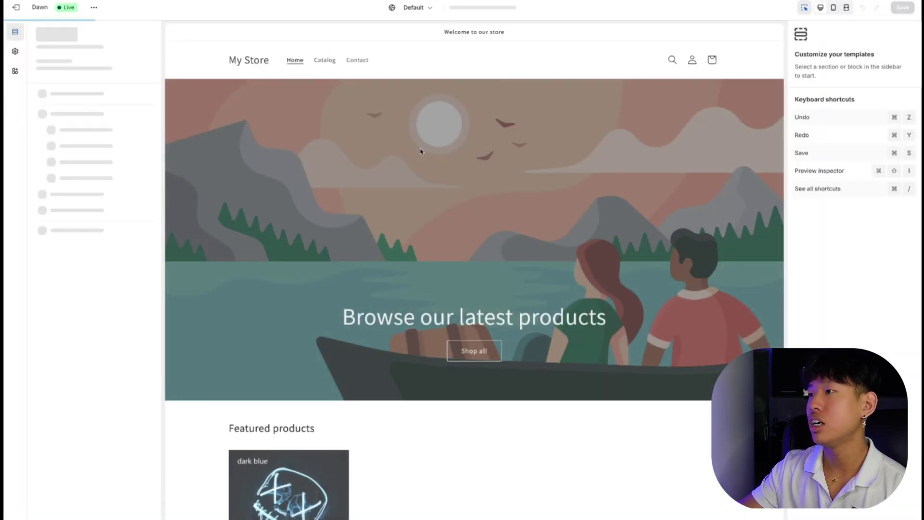
# Open the HallowMask product template from the Featured collection and scroll through it.
pyautogui.scroll(-5, 475, 117)
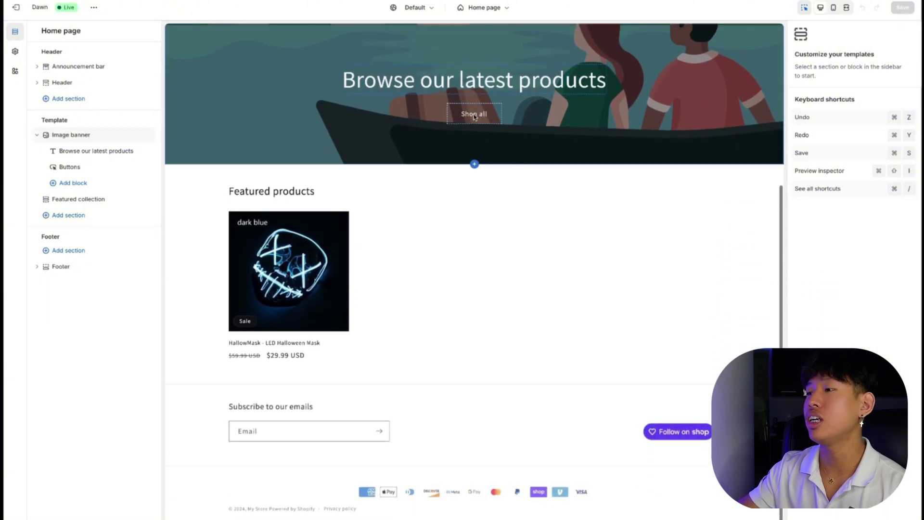
pyautogui.scroll(5, 474, 117)
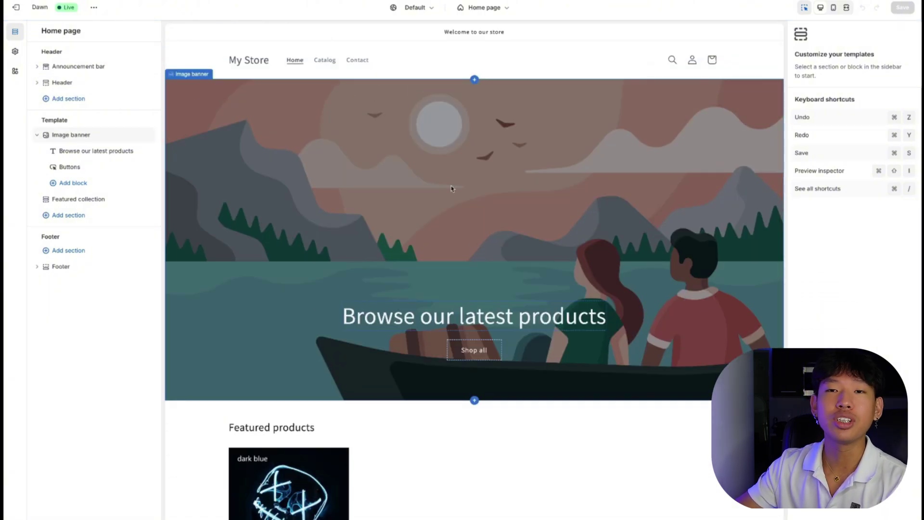
pyautogui.scroll(-3, 446, 251)
pyautogui.click(322, 361)
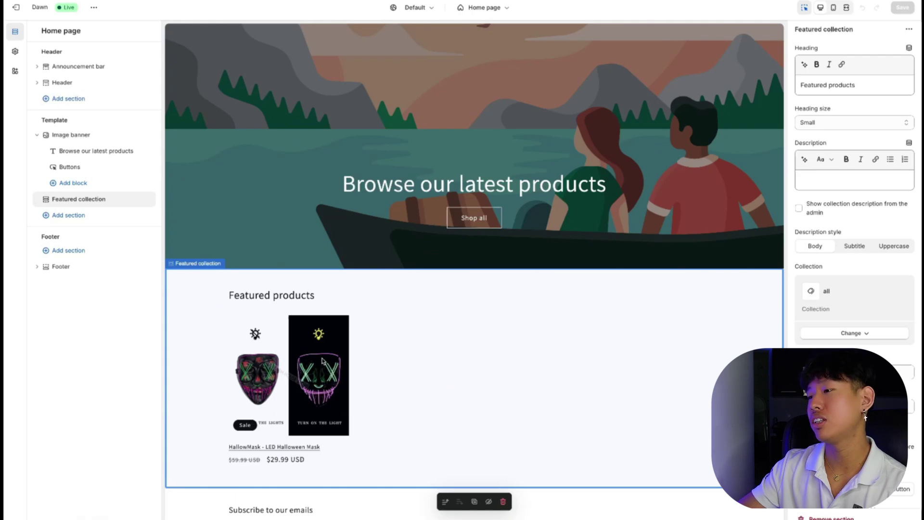
pyautogui.click(323, 361)
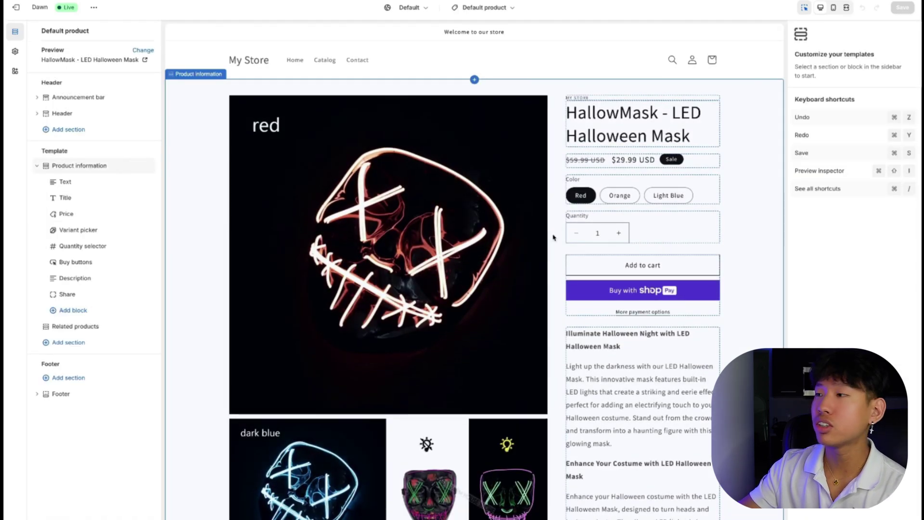
pyautogui.scroll(-15, 553, 236)
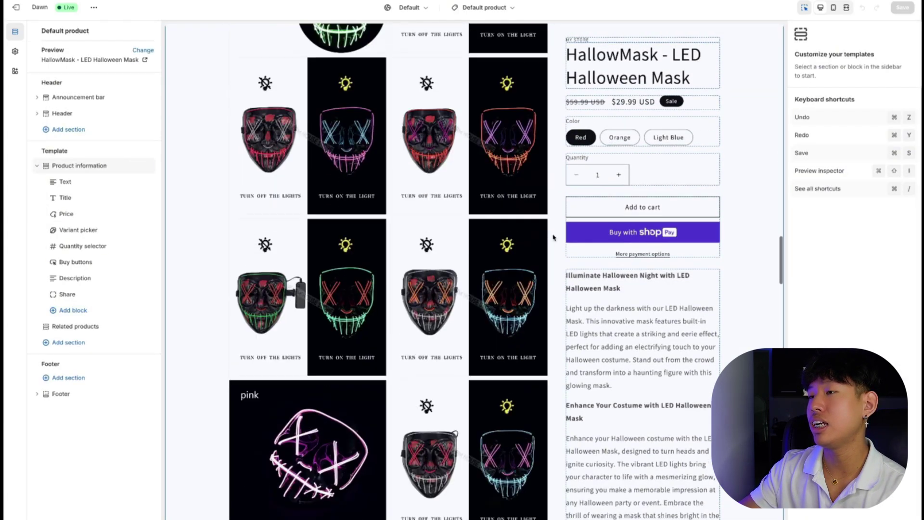
pyautogui.scroll(-20, 553, 237)
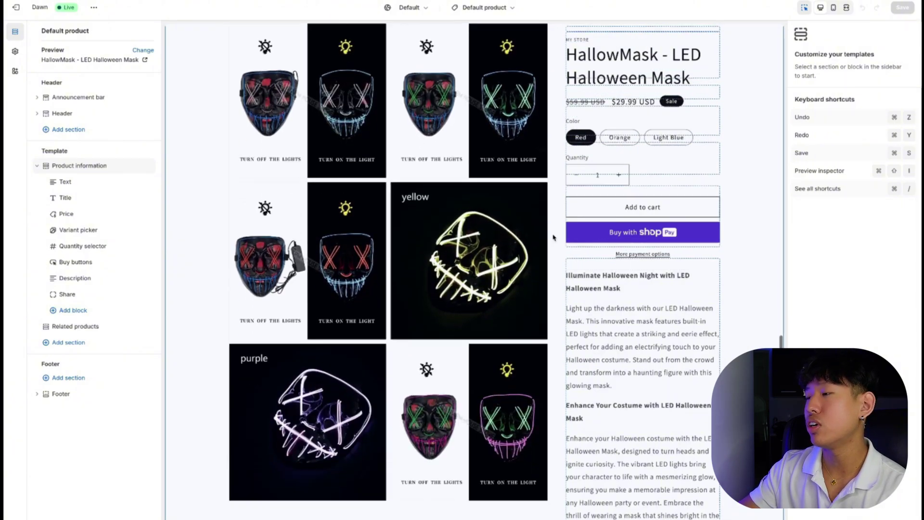
pyautogui.scroll(-20, 553, 237)
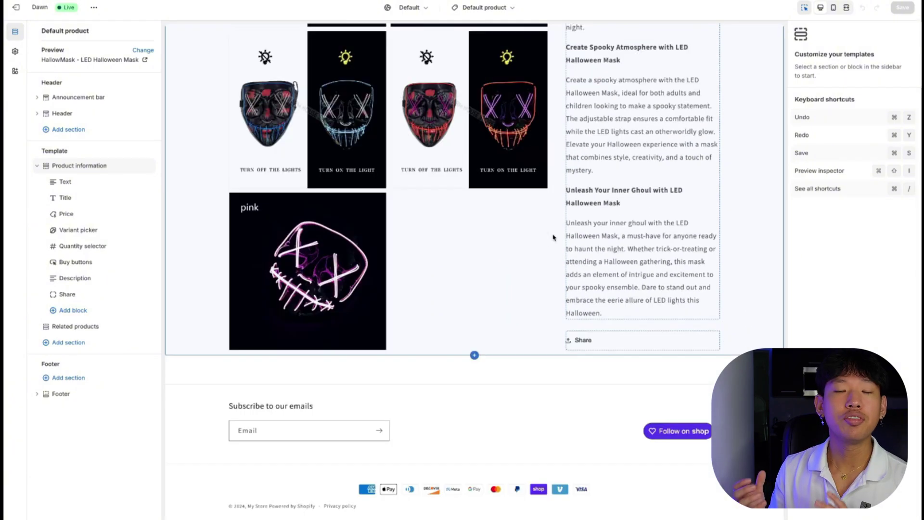
pyautogui.scroll(20, 553, 236)
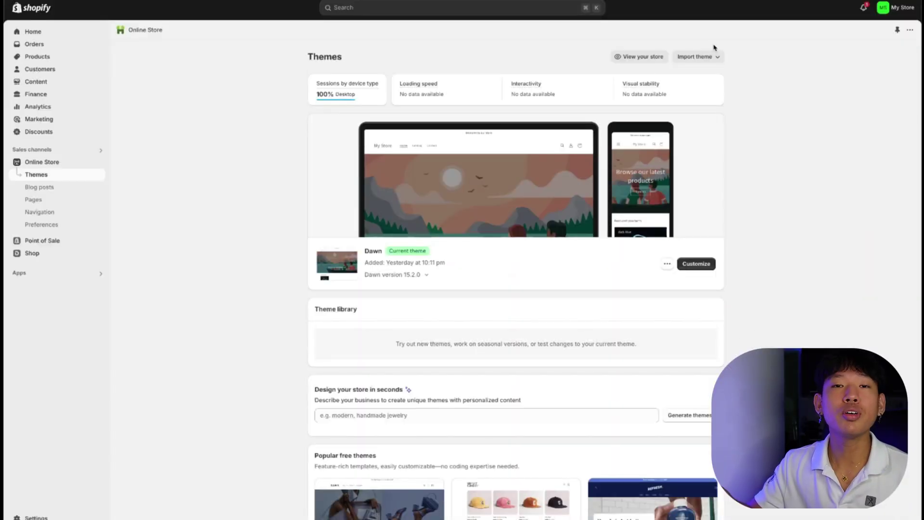
# Upload debutify-theme-7.3.zip as a new theme.
pyautogui.click(708, 60)
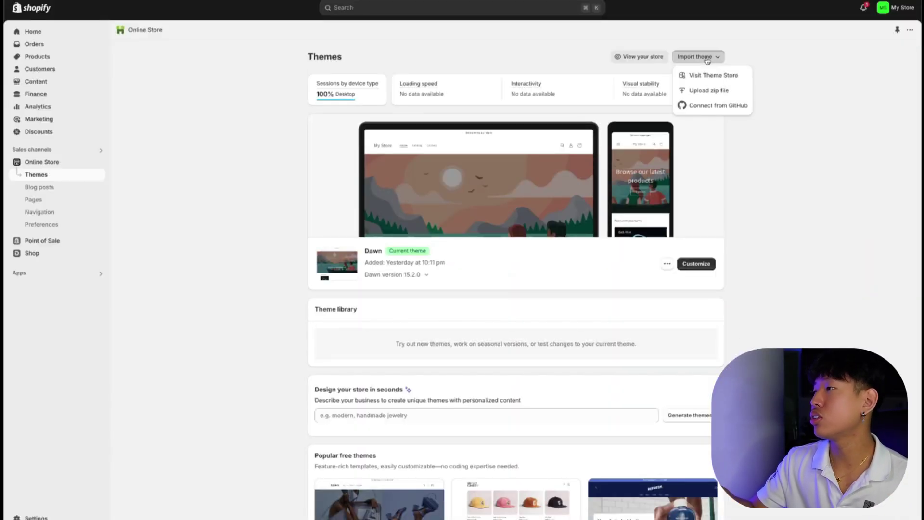
pyautogui.click(704, 91)
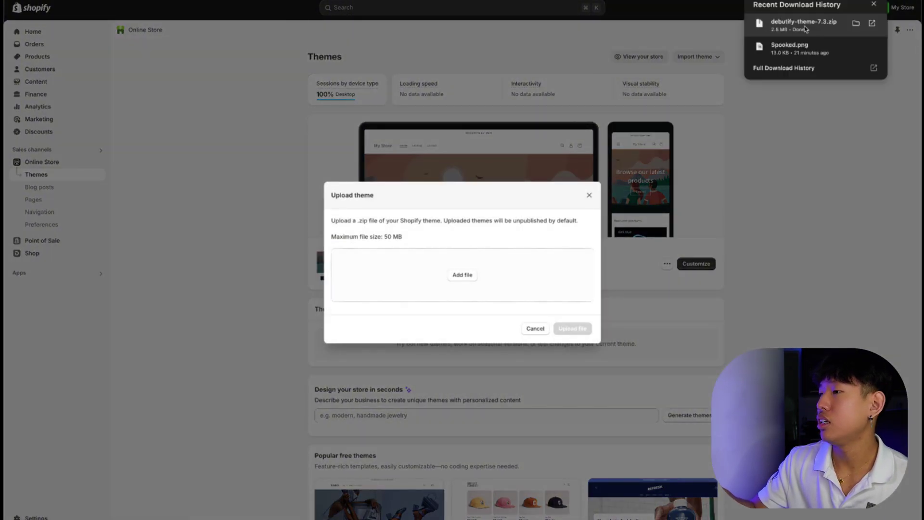
pyautogui.moveTo(803, 29); pyautogui.dragTo(523, 286)
pyautogui.click(573, 329)
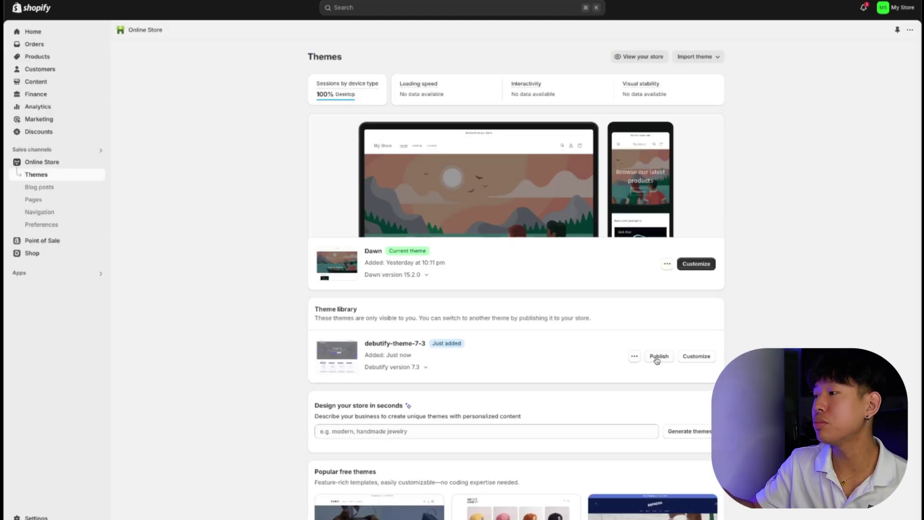
# Publish the Debutify theme as current and open it in the editor.
pyautogui.click(658, 357)
pyautogui.click(580, 325)
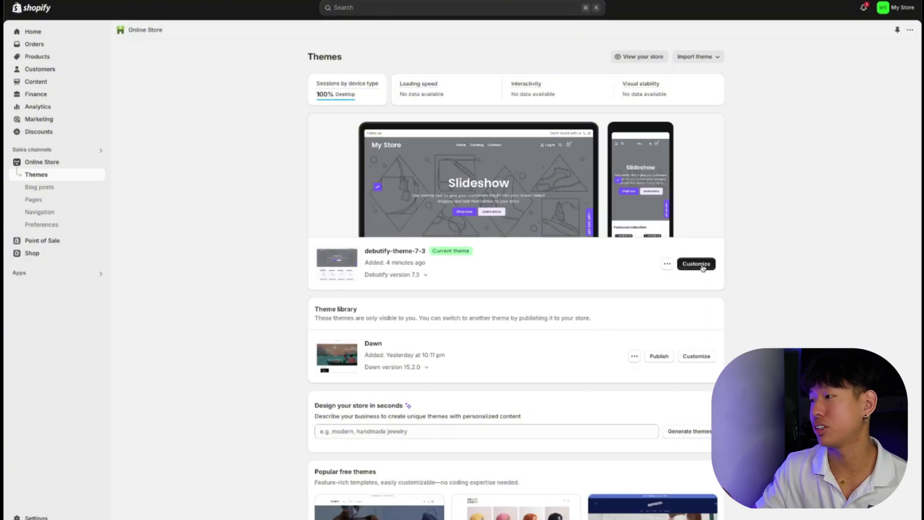
pyautogui.click(699, 265)
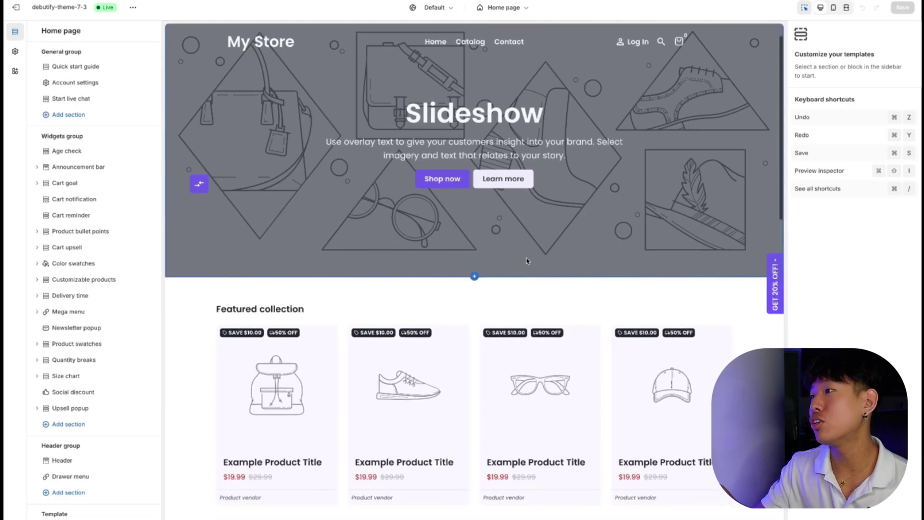
# Browse the home page, select the guarantees section, then preview the Products collection page.
pyautogui.scroll(-5, 527, 261)
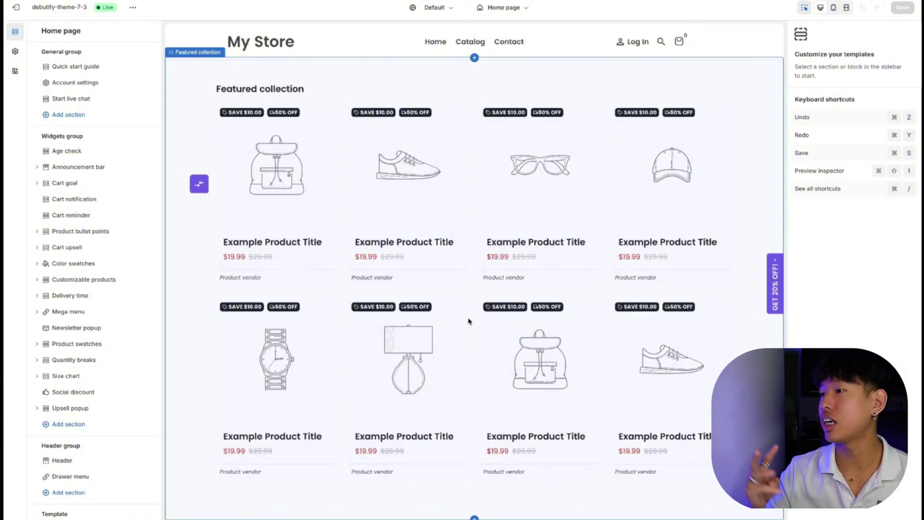
pyautogui.scroll(1, 302, 155)
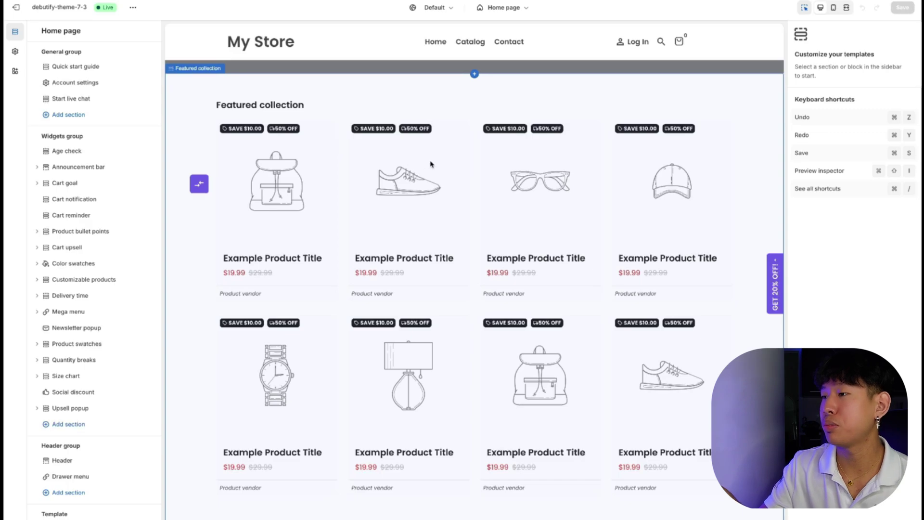
pyautogui.scroll(-10, 431, 164)
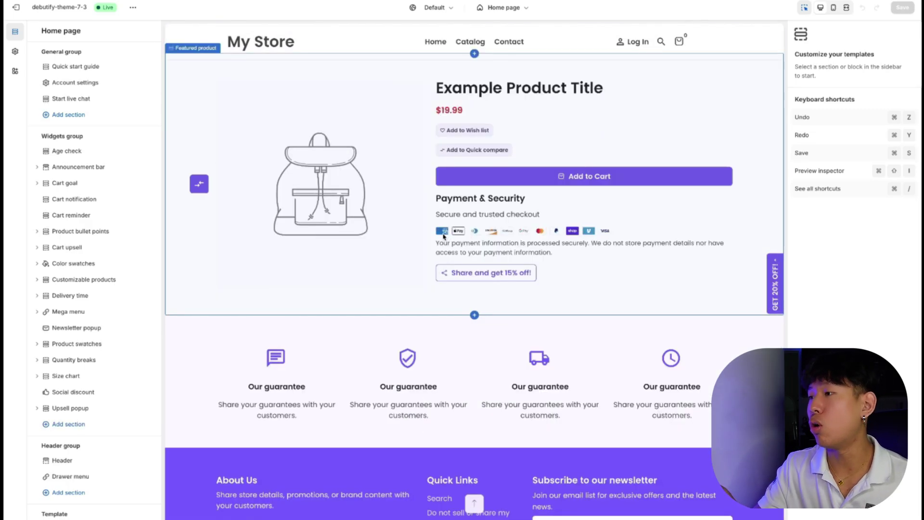
pyautogui.scroll(-2, 461, 237)
pyautogui.click(328, 274)
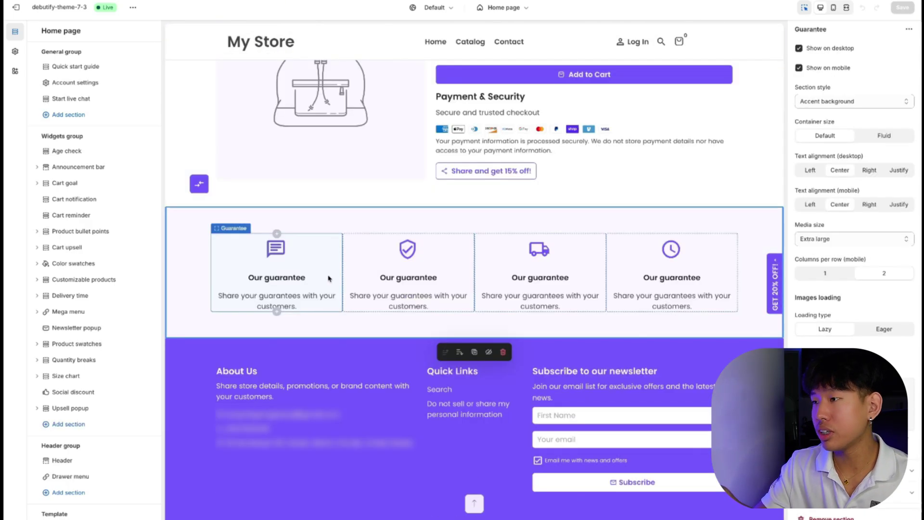
pyautogui.scroll(15, 554, 231)
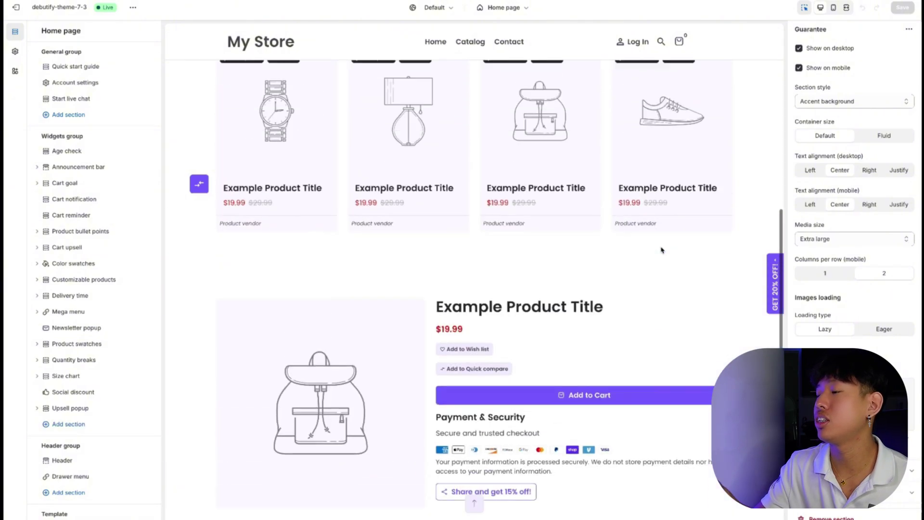
pyautogui.click(440, 216)
pyautogui.click(440, 215)
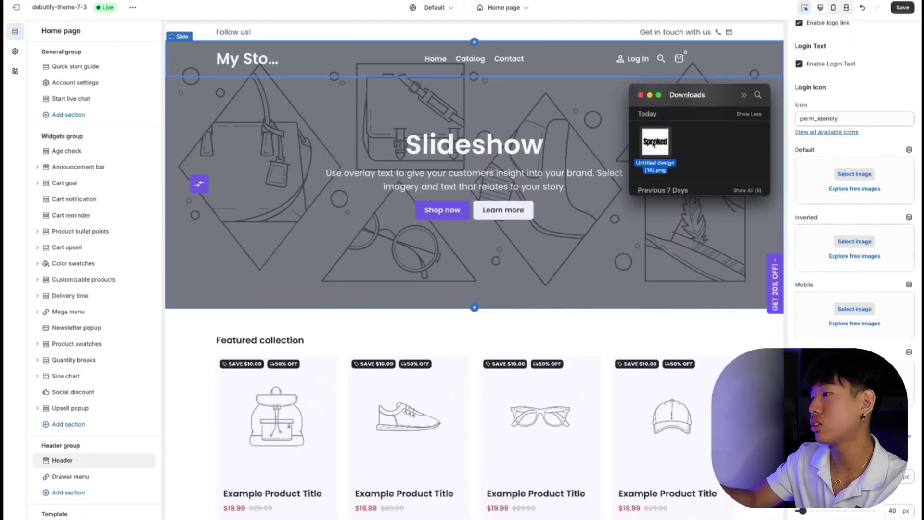
# Use the Spooked PNG as the header and mobile logo, with 100 px mobile width.
pyautogui.moveTo(654, 145); pyautogui.dragTo(833, 177)
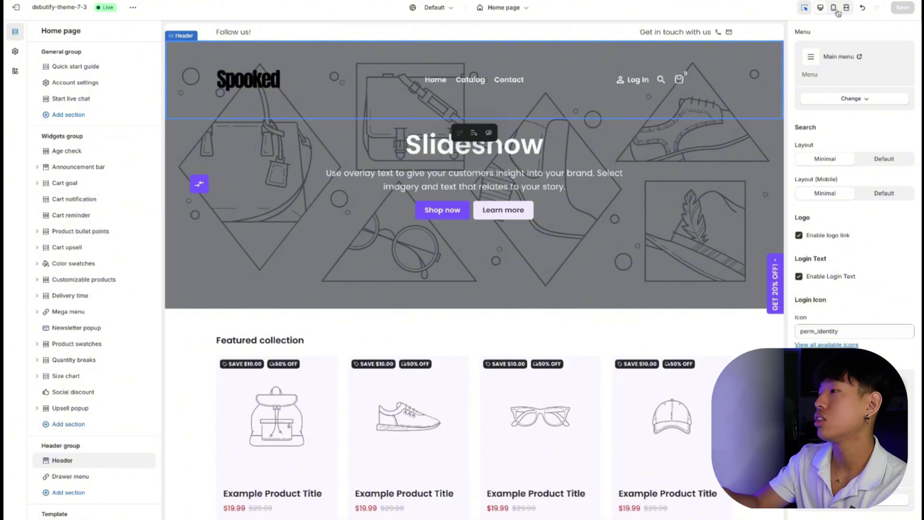
pyautogui.click(834, 8)
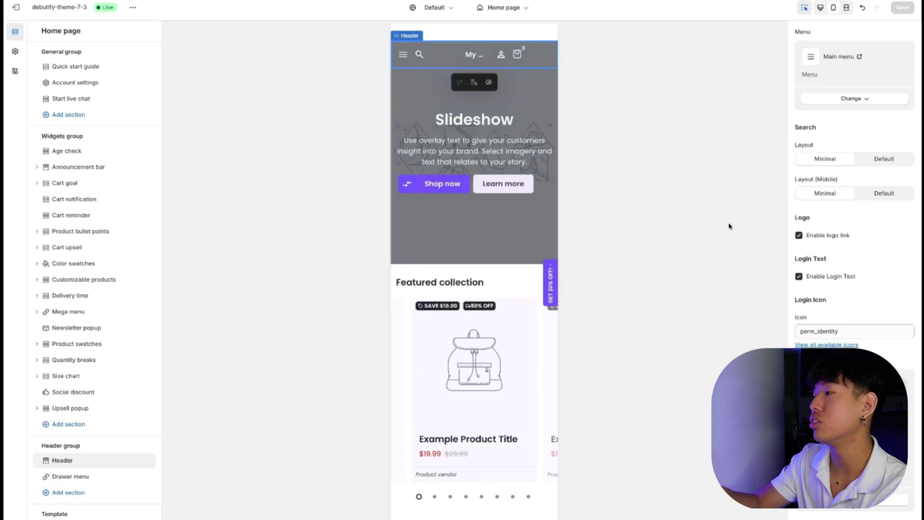
pyautogui.scroll(5, 866, 225)
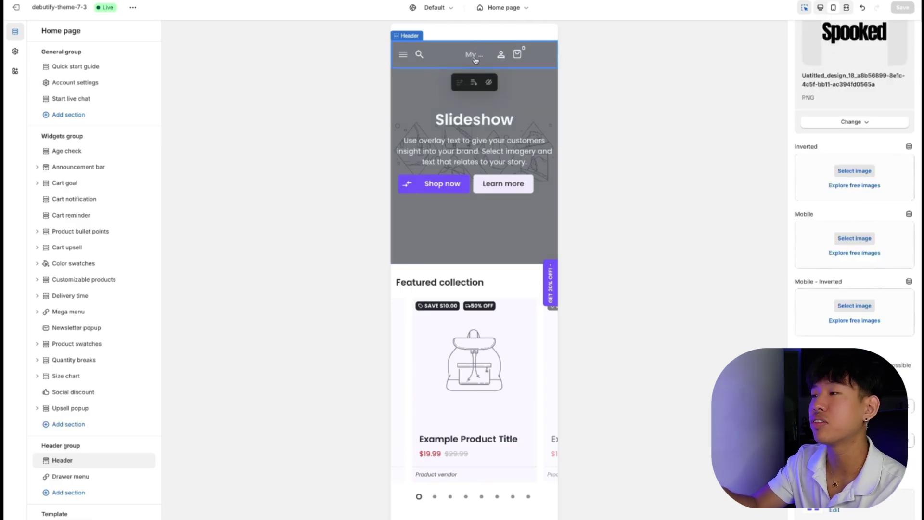
pyautogui.moveTo(655, 155); pyautogui.dragTo(795, 243)
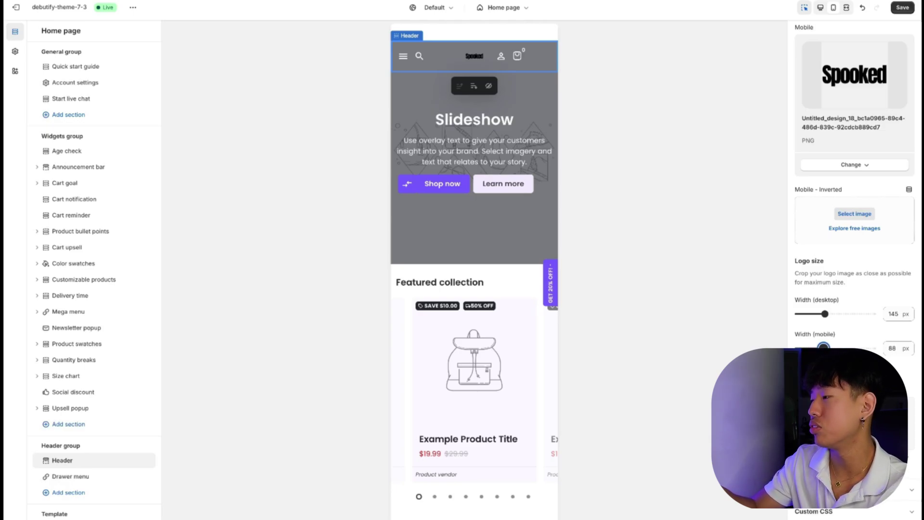
pyautogui.moveTo(830, 346); pyautogui.dragTo(828, 347)
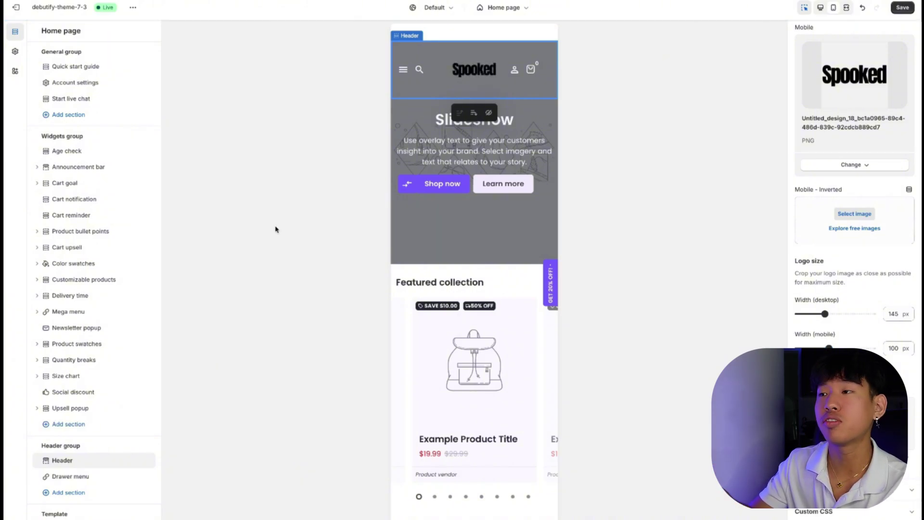
# Expand the Advanced section of the theme-wide settings.
pyautogui.click(15, 51)
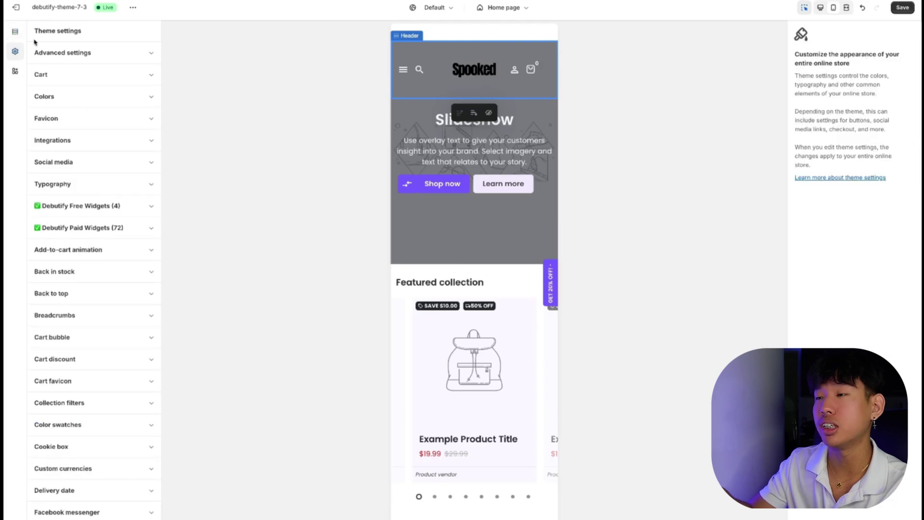
pyautogui.click(143, 58)
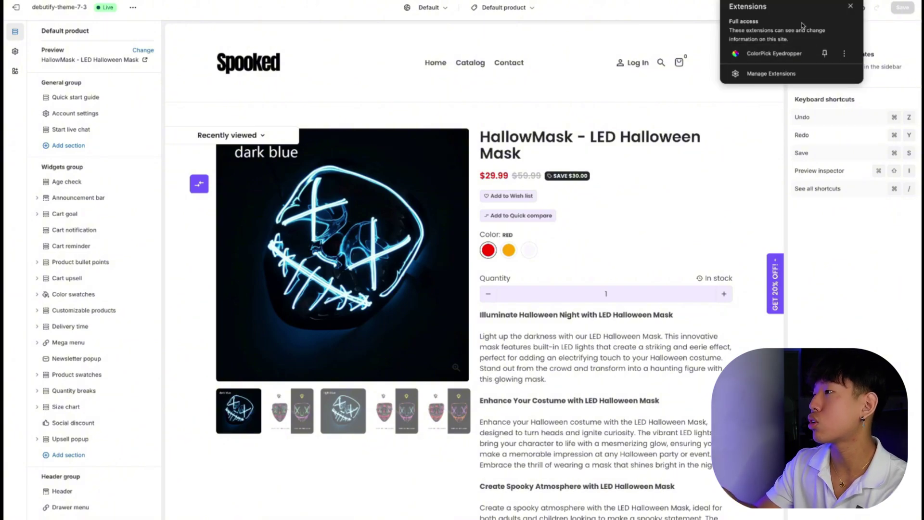
# Sample the mask's neon blue #25C9FF and apply it to the colour scheme.
pyautogui.click(772, 54)
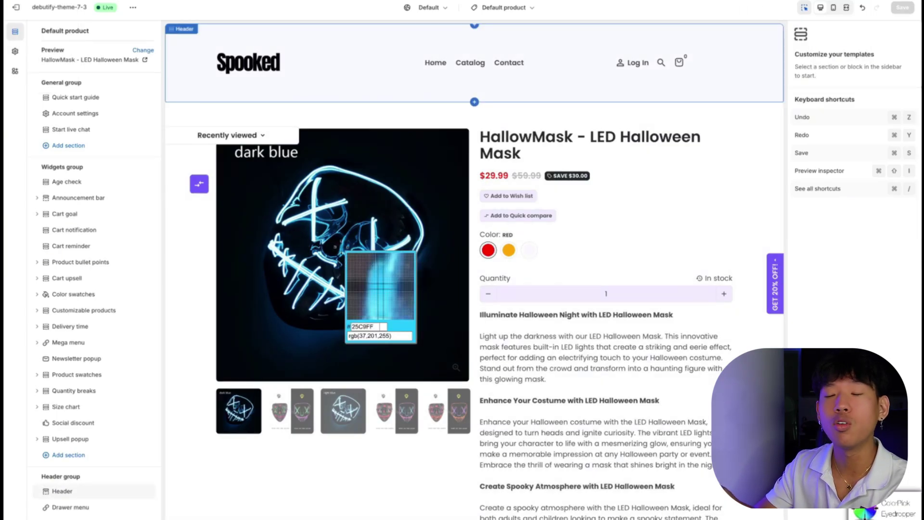
pyautogui.click(341, 247)
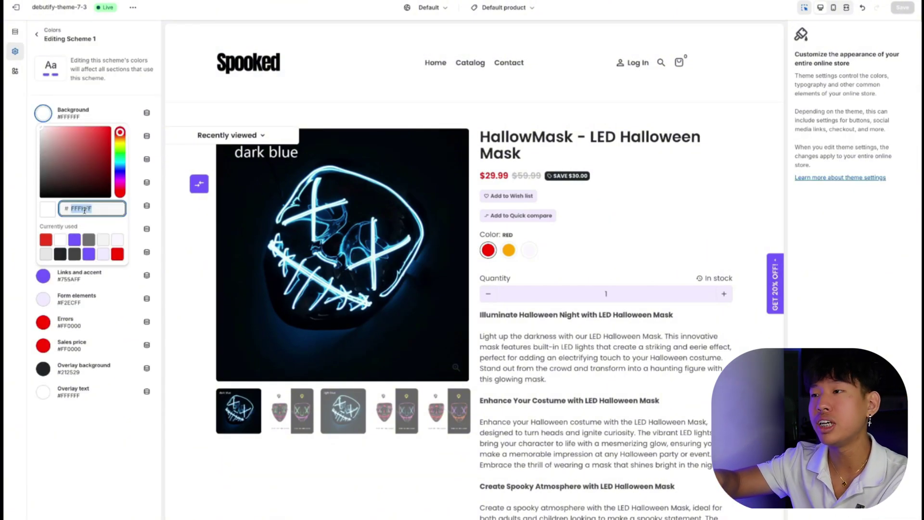
pyautogui.click(95, 488)
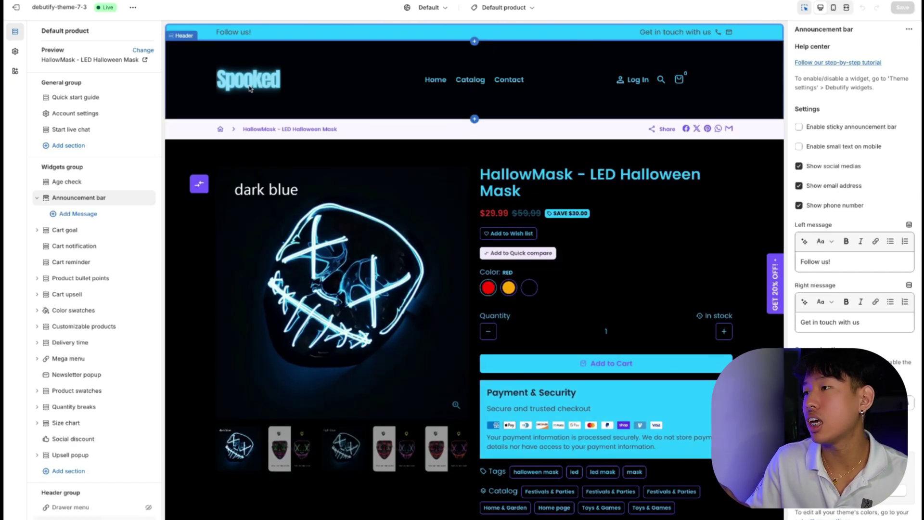
# Hide the Wish list and Quick compare blocks on the product page.
pyautogui.scroll(-1, 97, 202)
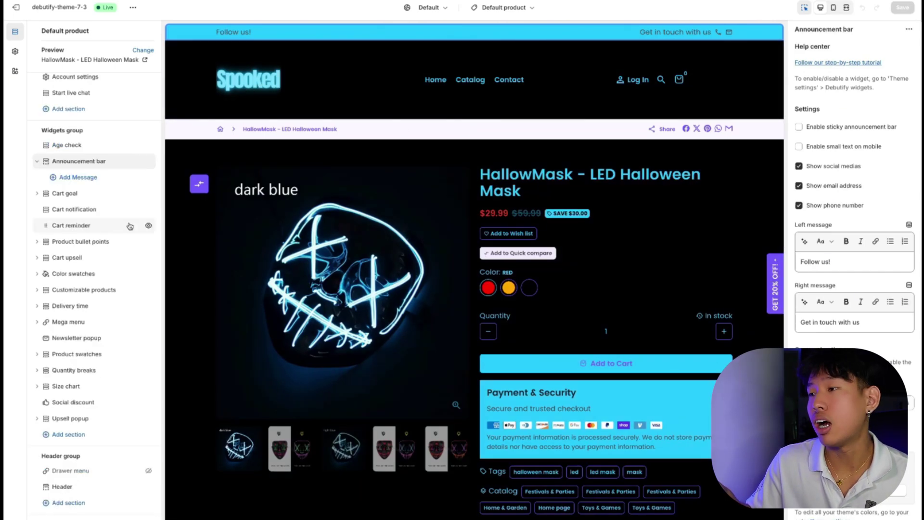
pyautogui.scroll(-7, 125, 212)
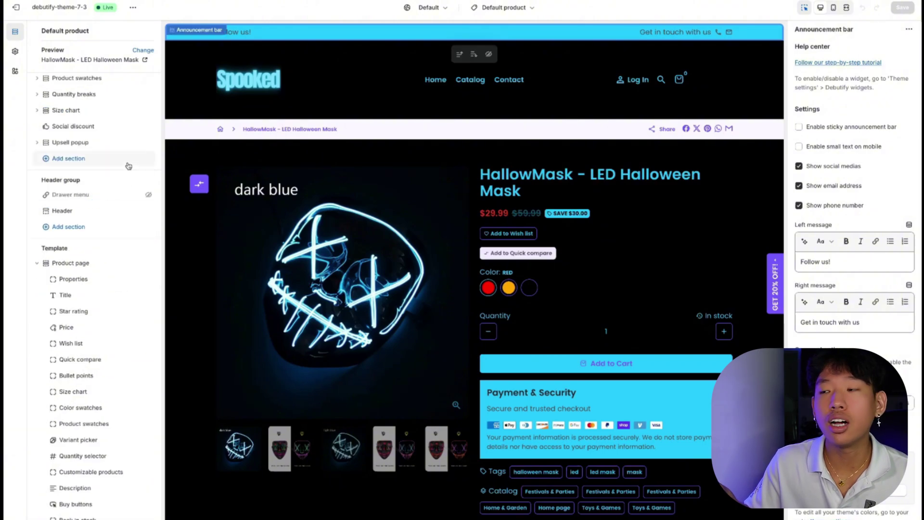
pyautogui.scroll(-3, 110, 198)
pyautogui.scroll(-1, 115, 184)
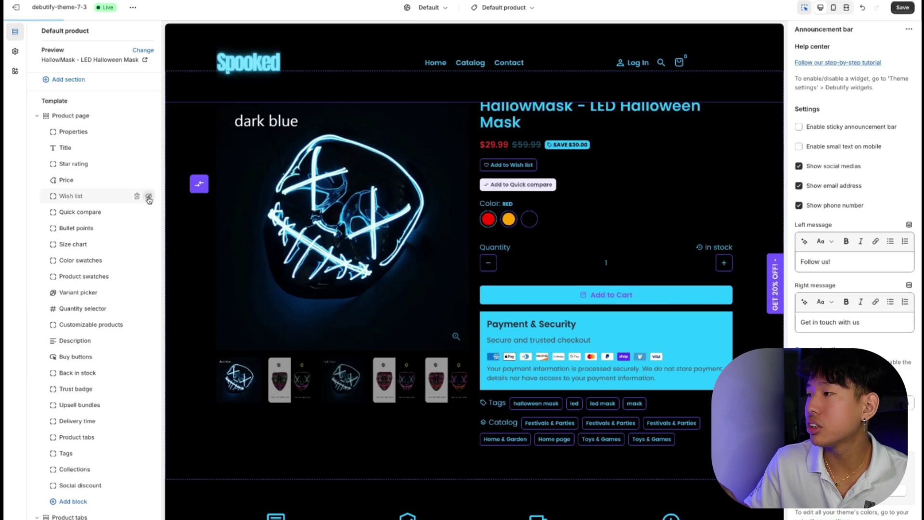
pyautogui.click(149, 198)
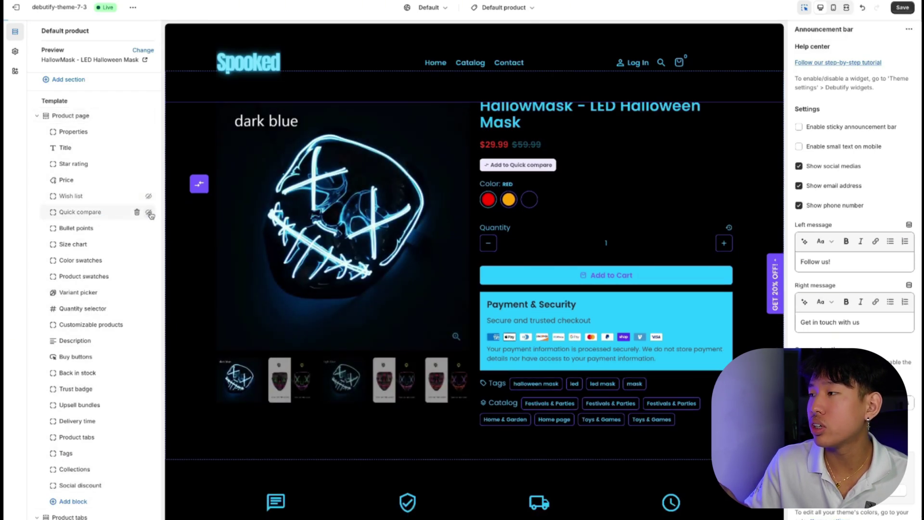
pyautogui.click(150, 213)
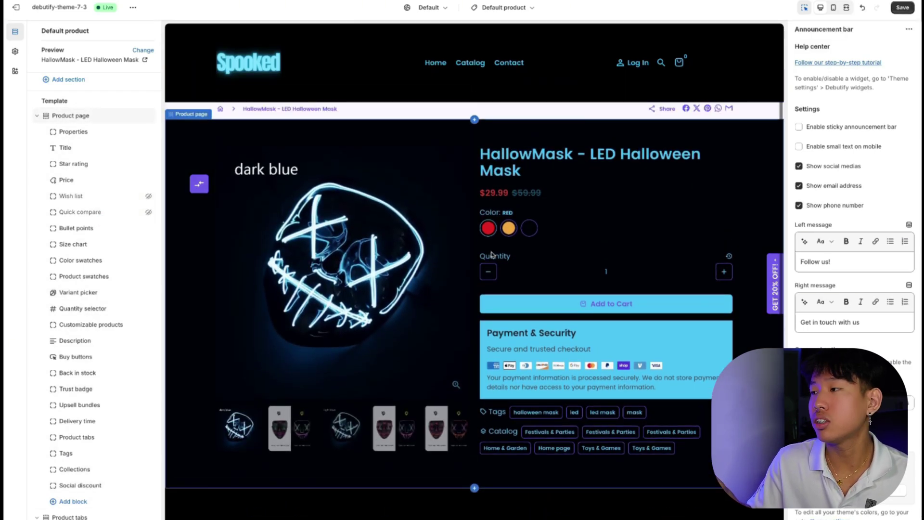
# Hide the Tags and Collections blocks and save the product template.
pyautogui.scroll(-3, 115, 317)
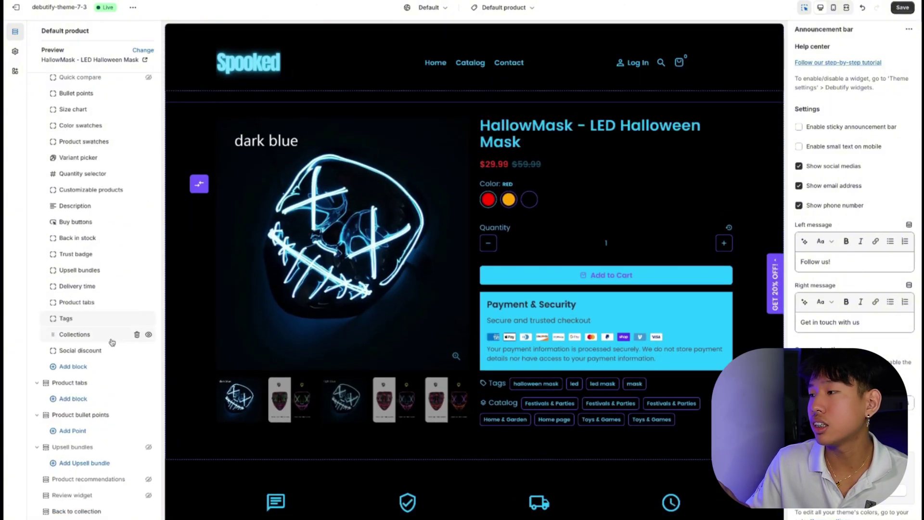
pyautogui.scroll(-1, 556, 347)
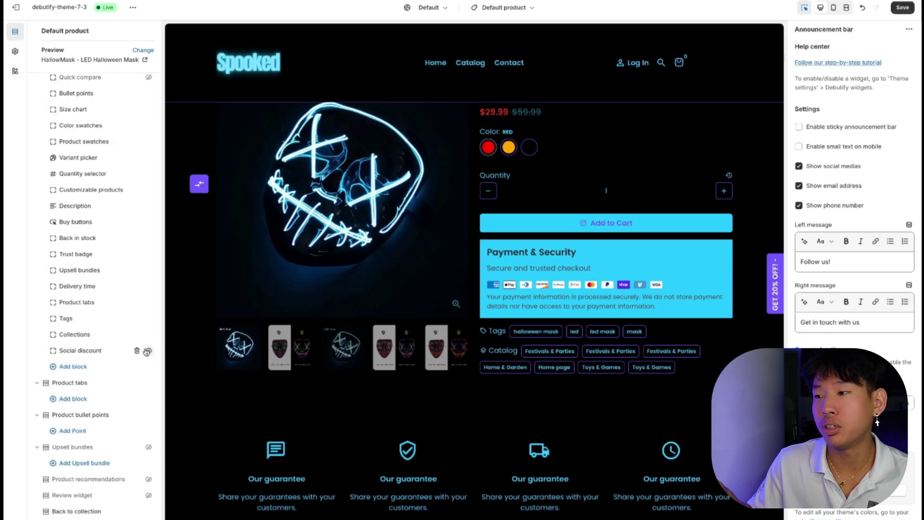
pyautogui.click(149, 319)
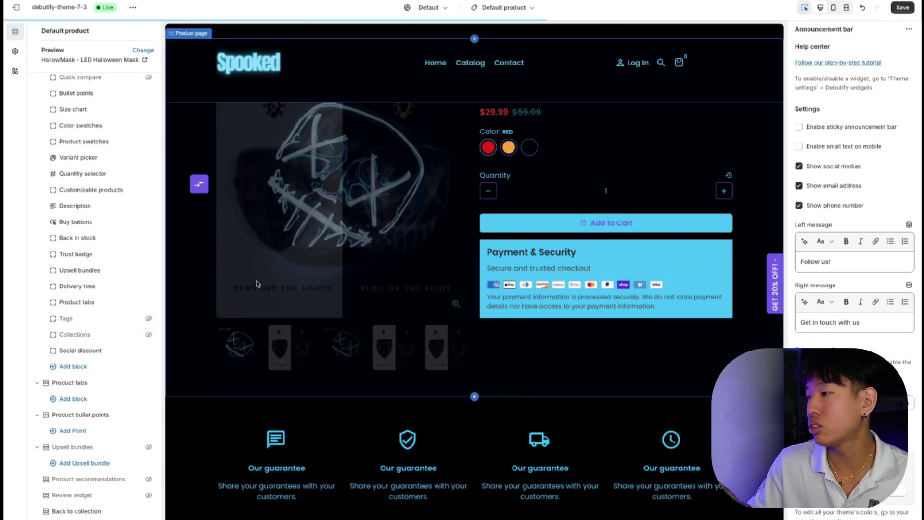
pyautogui.scroll(-5, 461, 196)
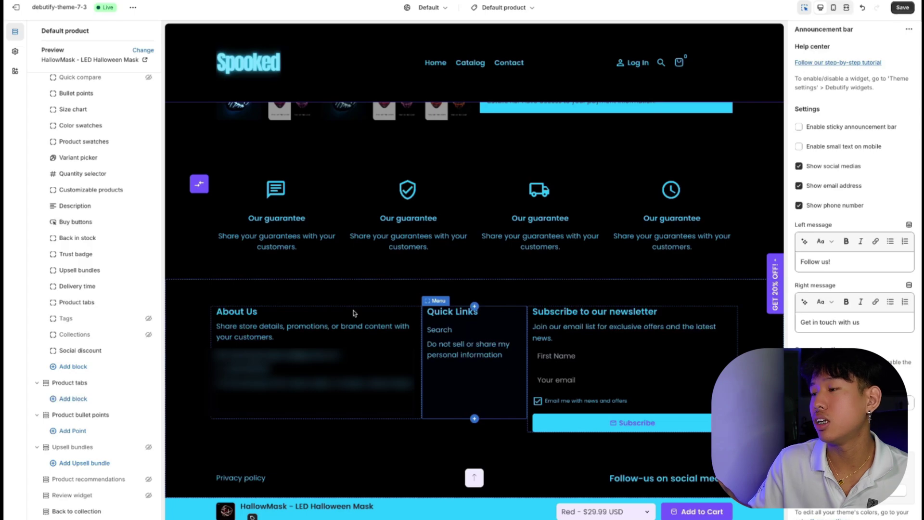
pyautogui.hotkey('ctrl', 's')
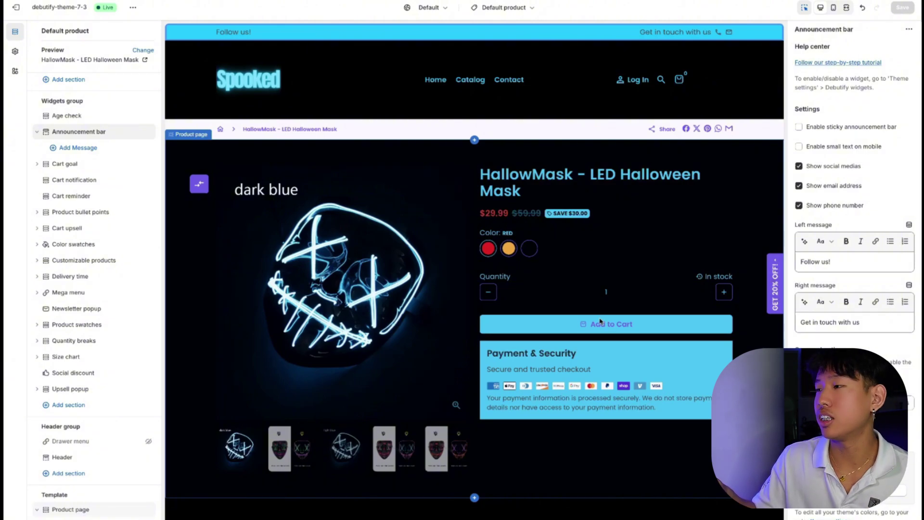
pyautogui.scroll(-10, 413, 460)
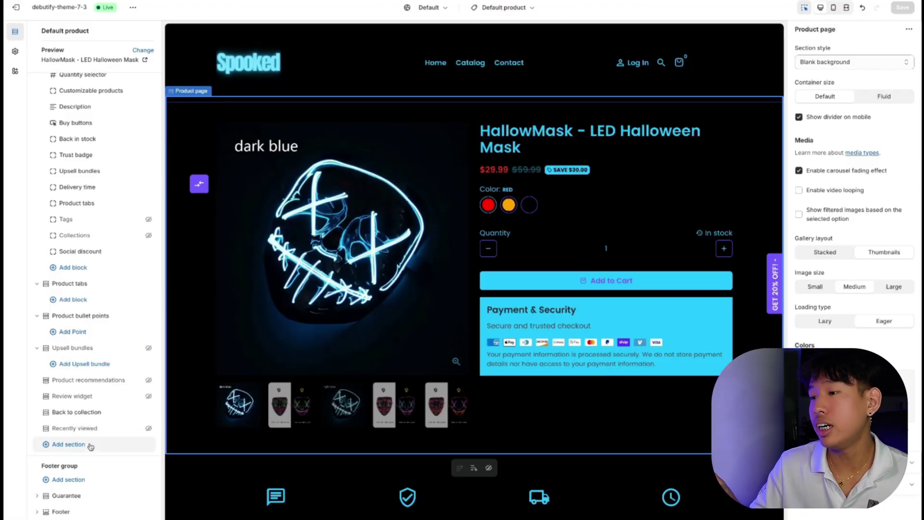
# Insert an Image with text section twice from the Add section list.
pyautogui.click(90, 447)
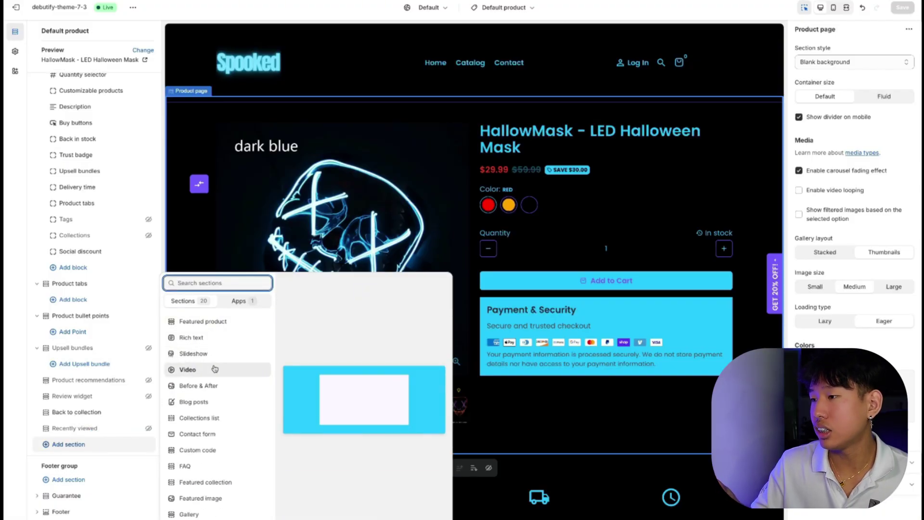
pyautogui.scroll(-1, 213, 367)
pyautogui.scroll(-3, 214, 368)
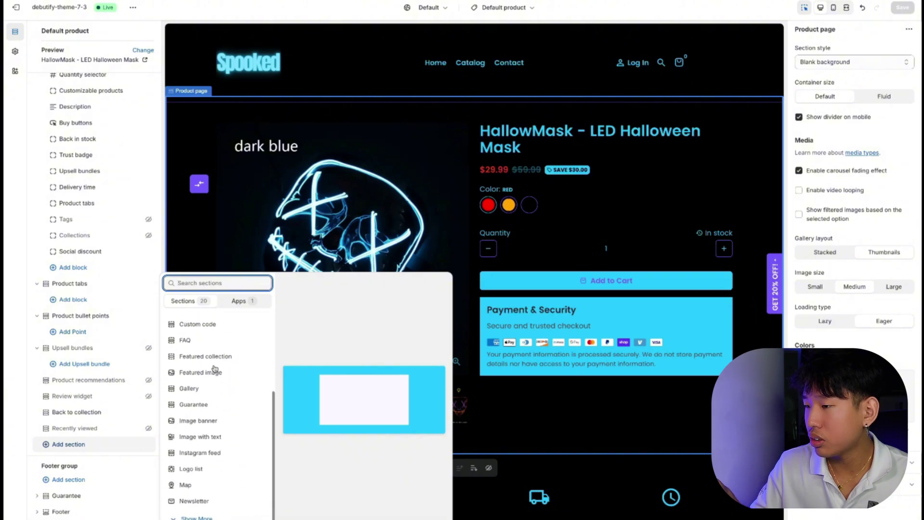
pyautogui.click(220, 435)
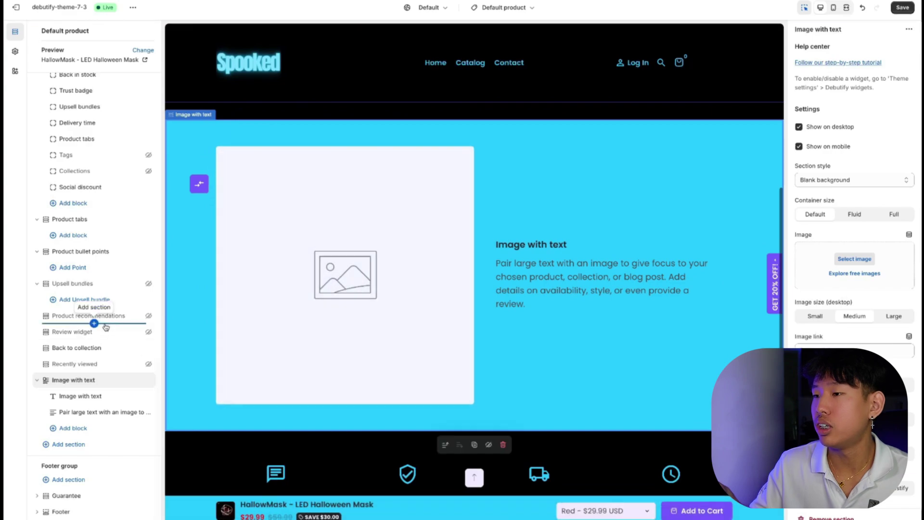
pyautogui.click(87, 443)
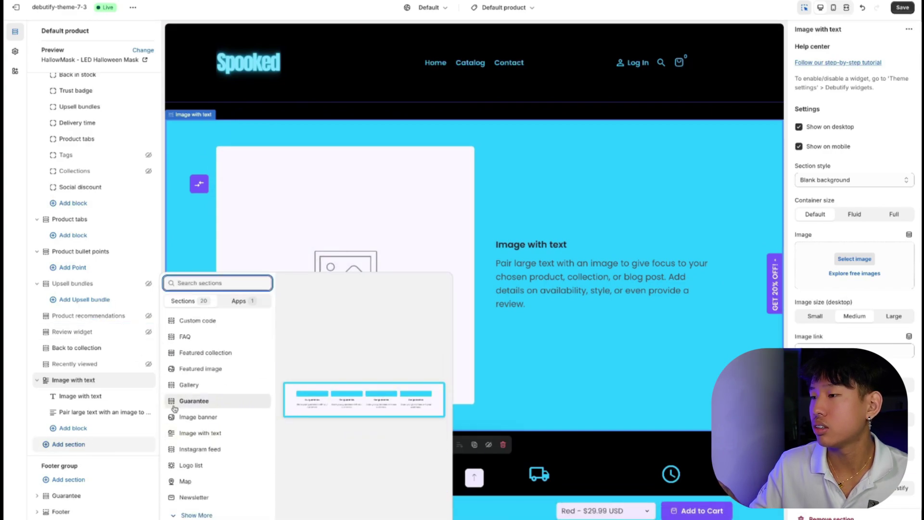
pyautogui.click(192, 431)
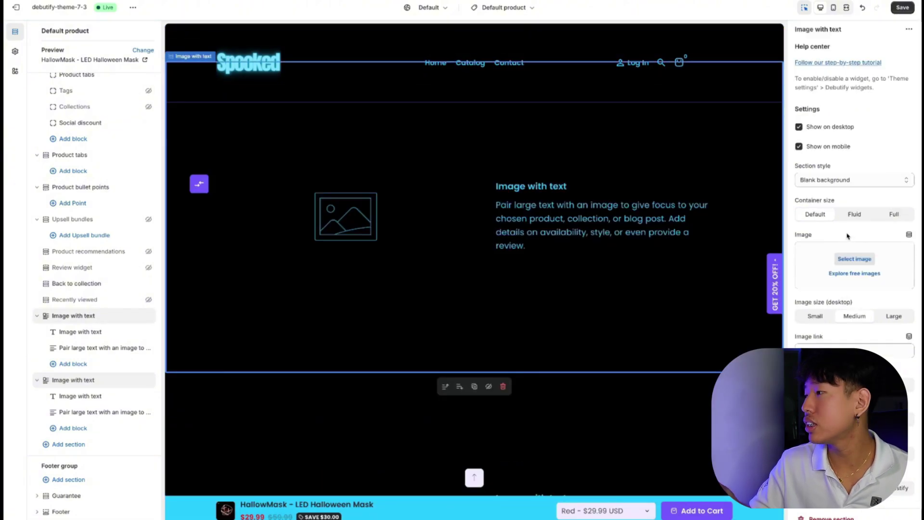
# Choose the mask comparison image for the first Image with text section.
pyautogui.click(855, 259)
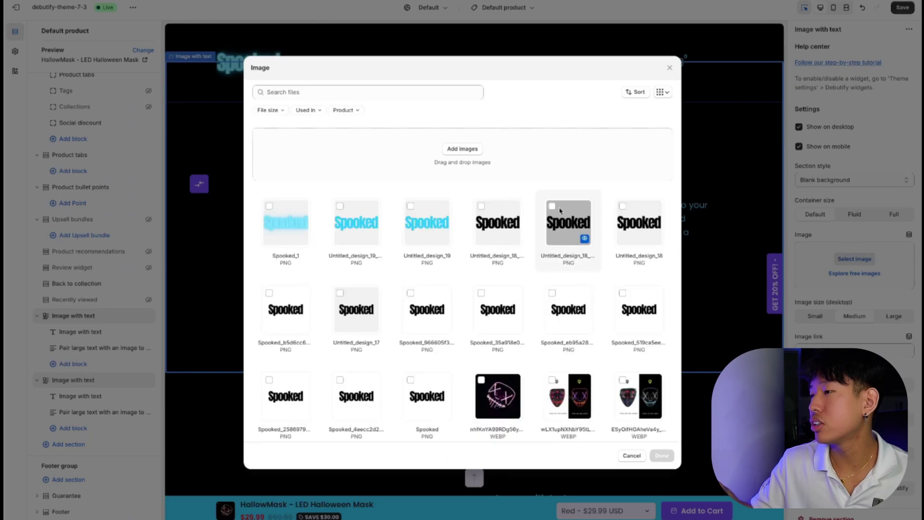
pyautogui.scroll(-3, 470, 213)
pyautogui.scroll(-10, 471, 213)
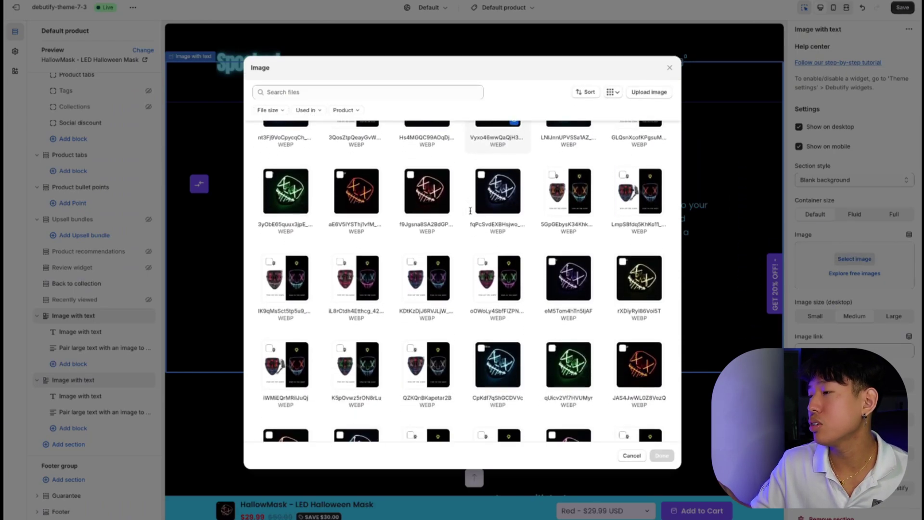
pyautogui.scroll(-5, 475, 250)
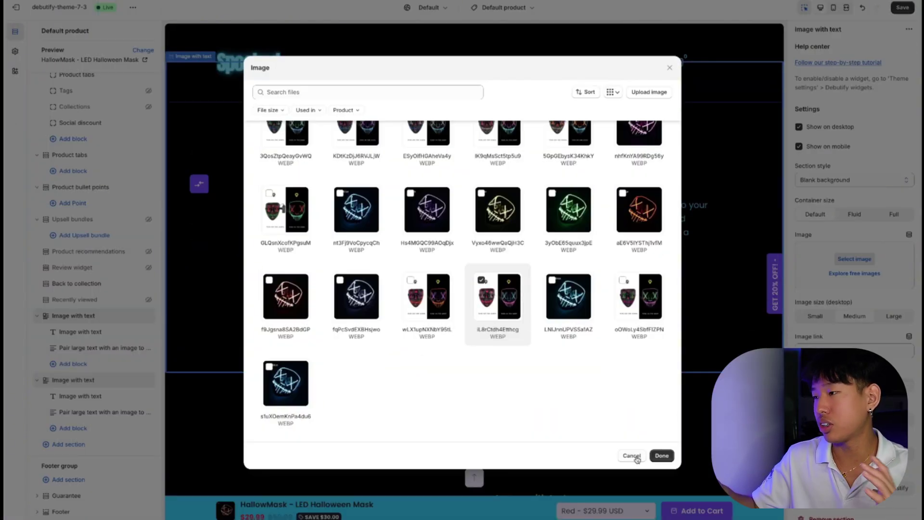
pyautogui.click(661, 455)
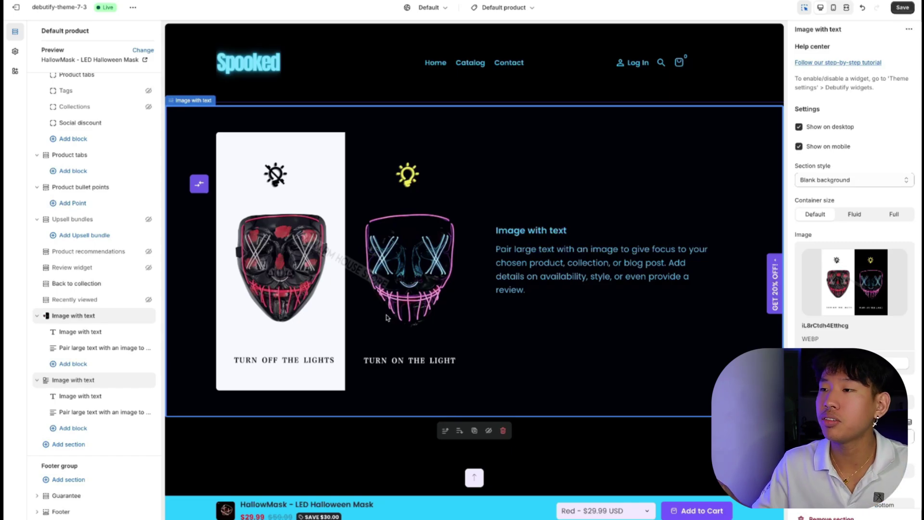
# Set the second Image with text section's image to the glowing mask photo.
pyautogui.scroll(-5, 386, 318)
pyautogui.click(526, 298)
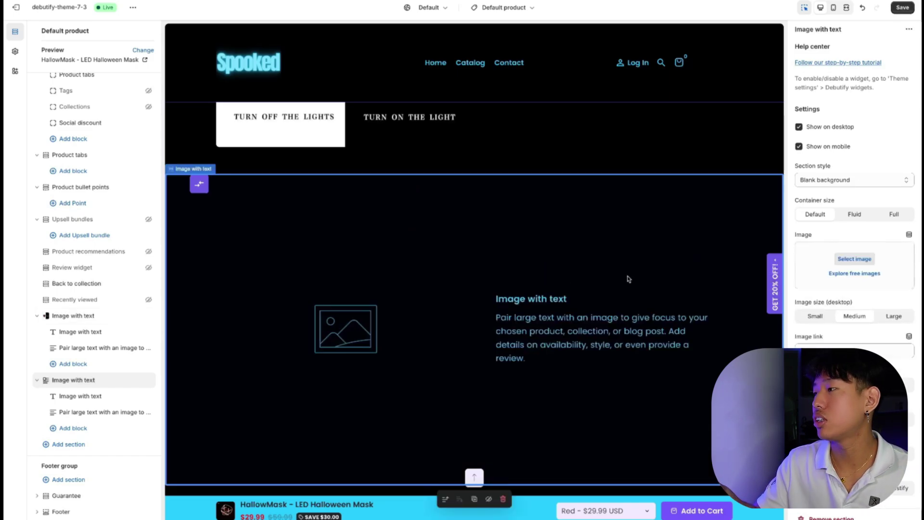
pyautogui.click(856, 259)
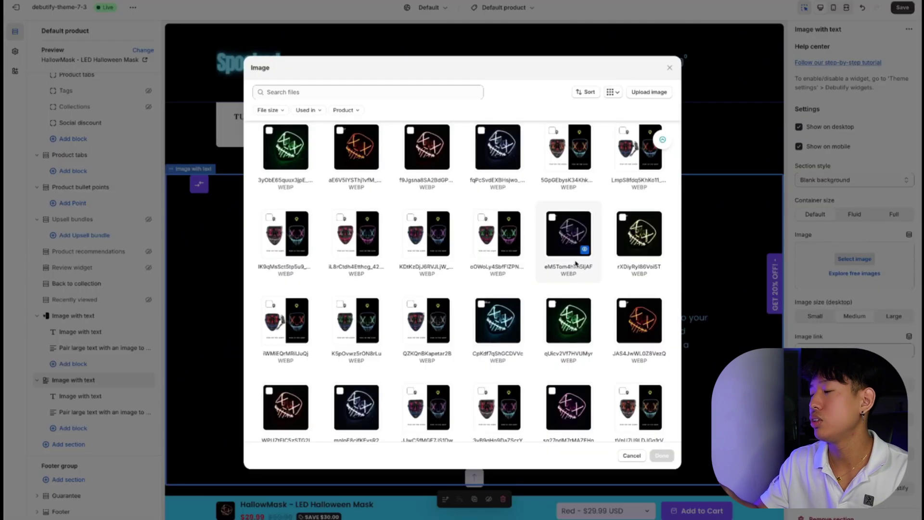
pyautogui.click(569, 234)
pyautogui.click(662, 456)
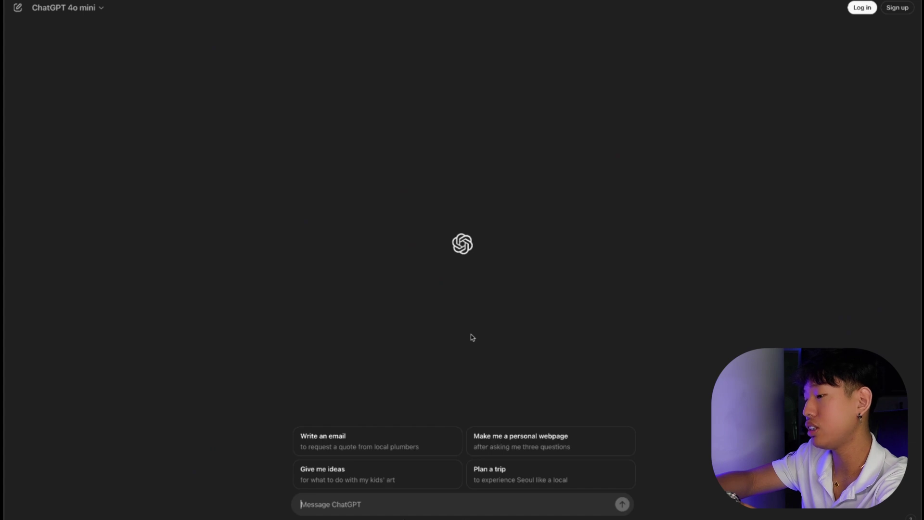
# Ask ChatGPT for a heading and one-sentence description for the HallowMask LED Halloween mask store.
pyautogui.write('make me a heading')
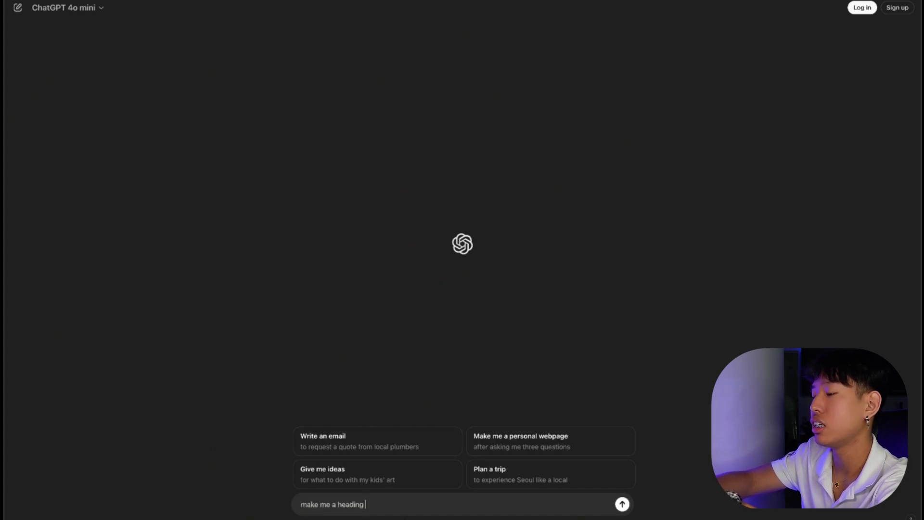
pyautogui.write(' and one se')
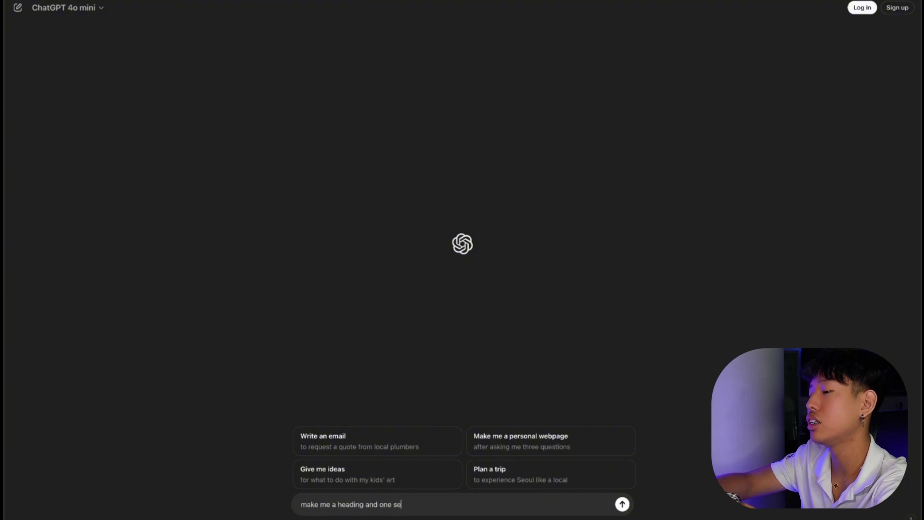
pyautogui.write('ntence description for my branded shopify store th')
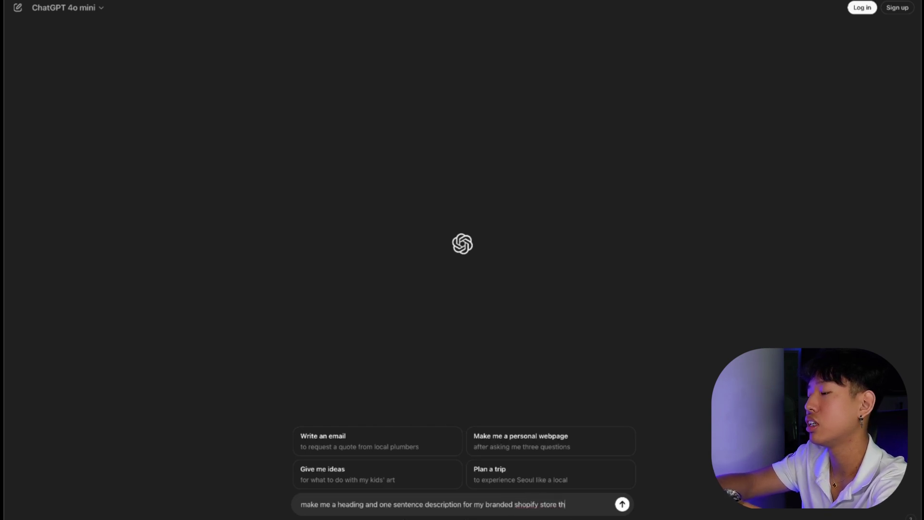
pyautogui.write('at sells LED h')
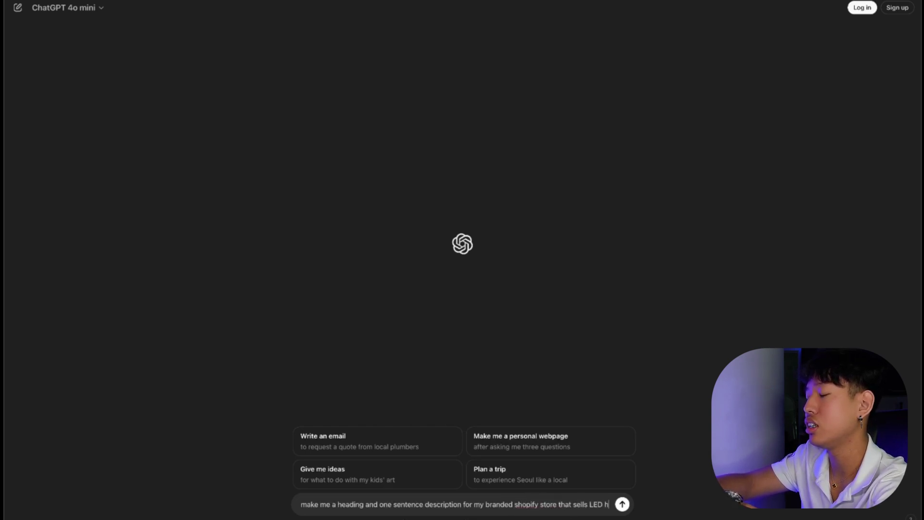
pyautogui.write('alloween masks')
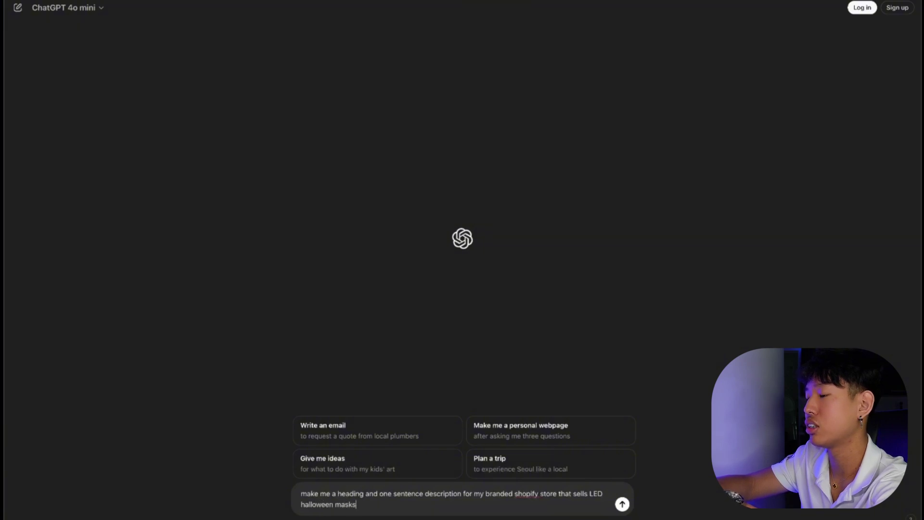
pyautogui.write(' that highlight the key f')
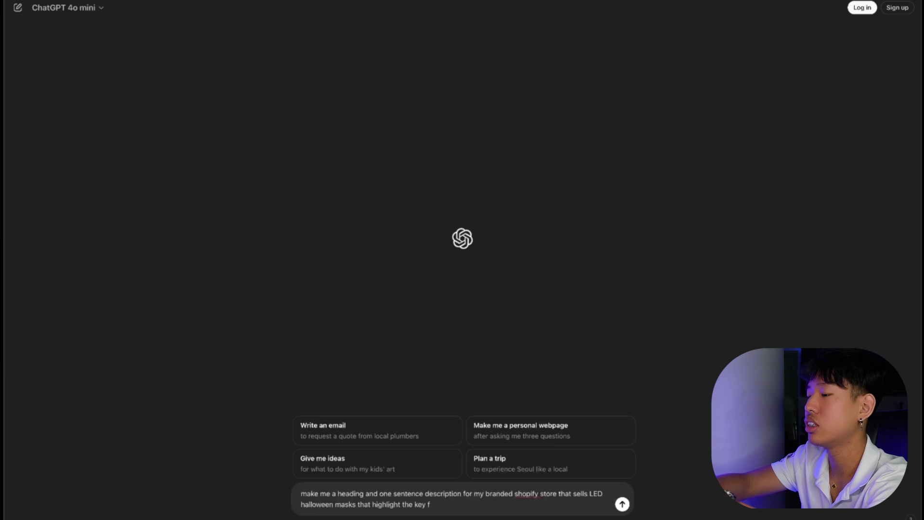
pyautogui.write('eatures of my pr')
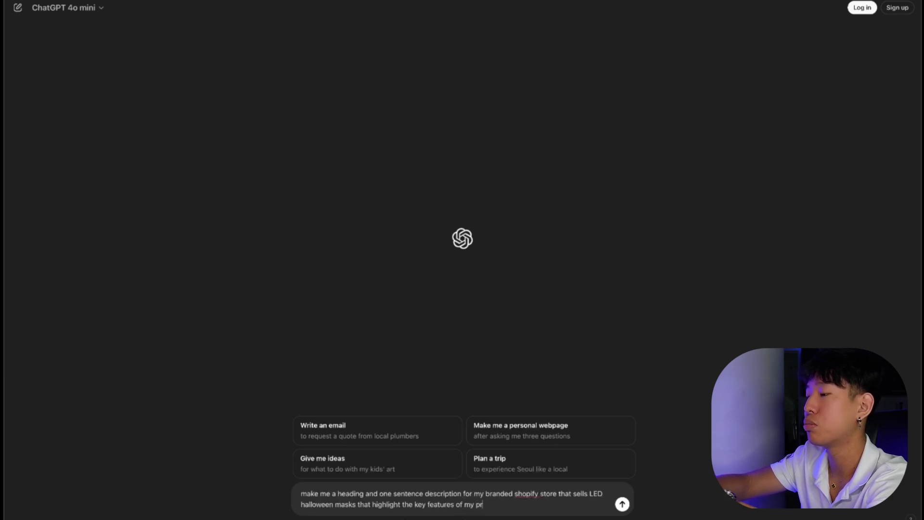
pyautogui.write('oduct which is ca')
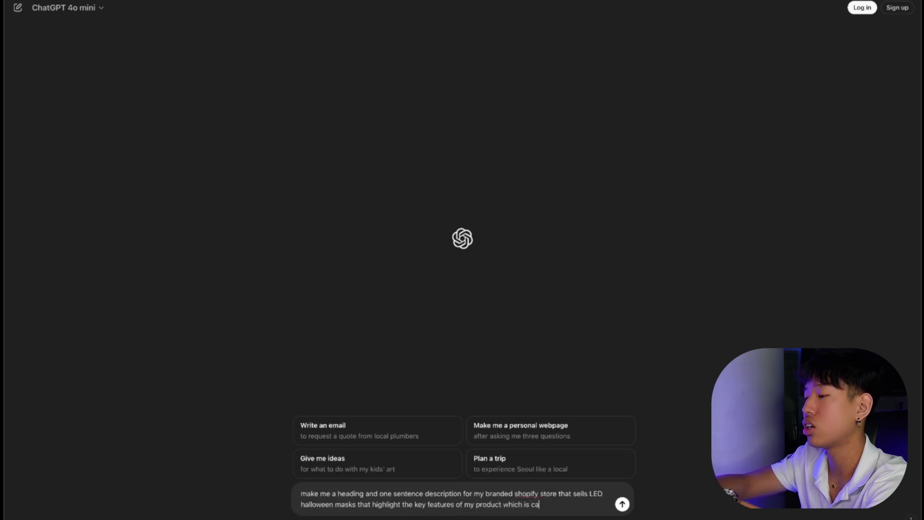
pyautogui.write('lled hallowma')
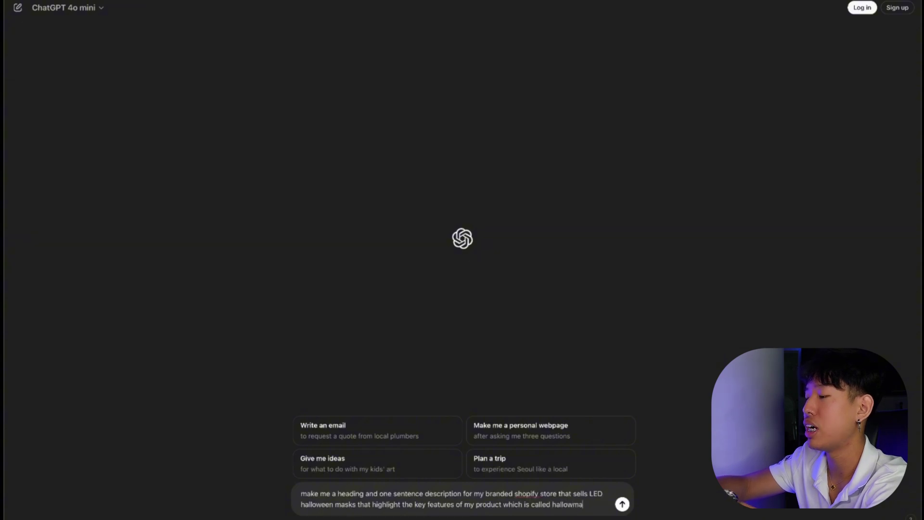
pyautogui.write('sk')
pyautogui.press('Return')
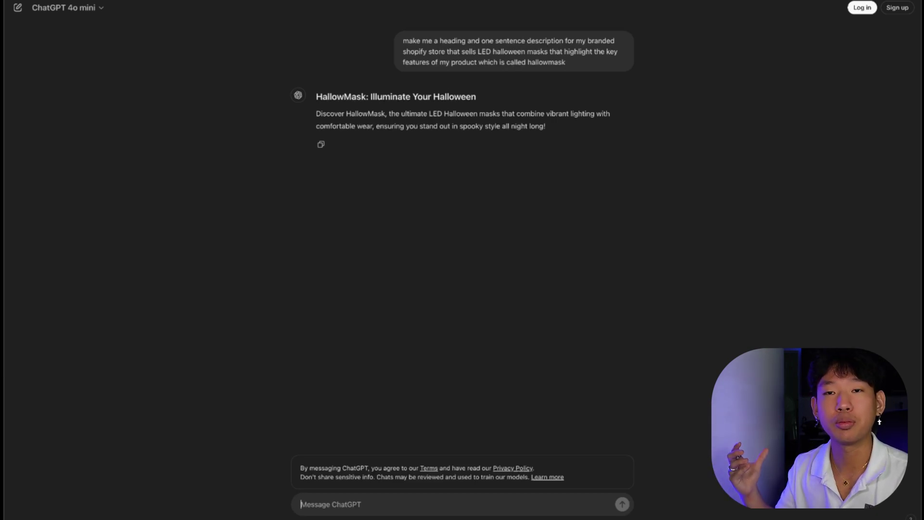
# Replace the Image with text heading with 'HallowMask: Illuminate Your Halloween'.
pyautogui.tripleClick(395, 97)
pyautogui.hotkey('ctrl', 'c')
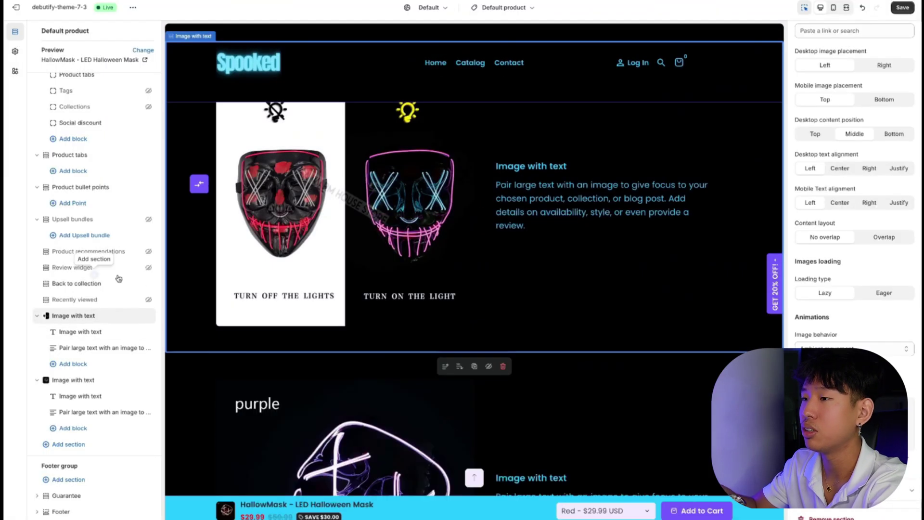
pyautogui.click(94, 332)
pyautogui.tripleClick(843, 62)
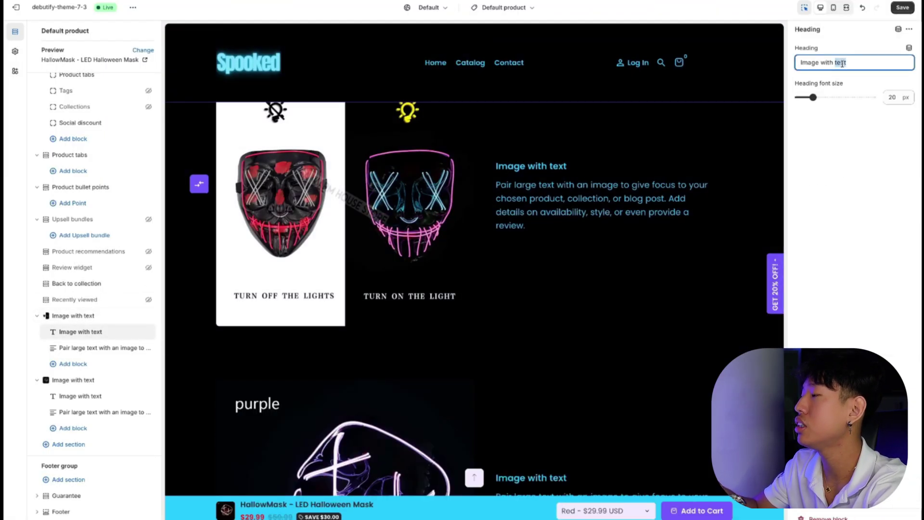
pyautogui.hotkey('ctrl', 'v')
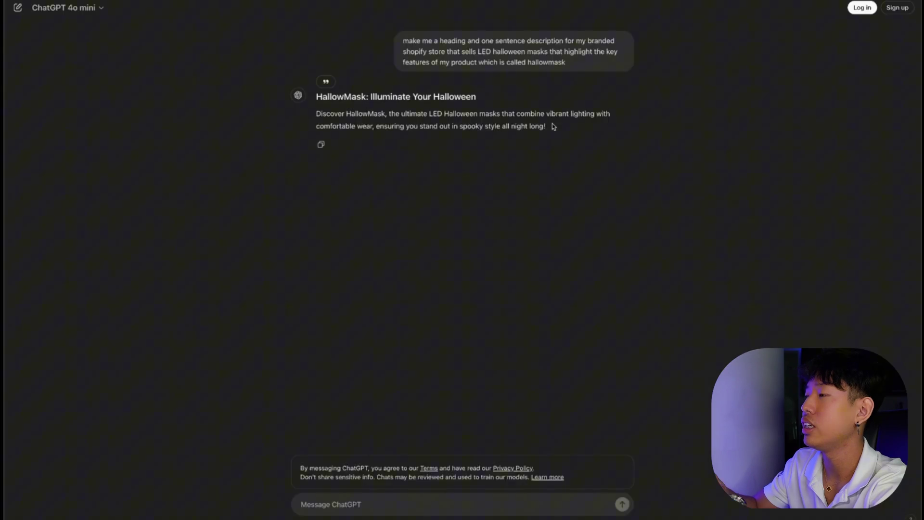
# Replace the placeholder paragraph with ChatGPT's one-sentence HallowMask description.
pyautogui.moveTo(553, 124); pyautogui.dragTo(315, 114)
pyautogui.hotkey('ctrl', 'c')
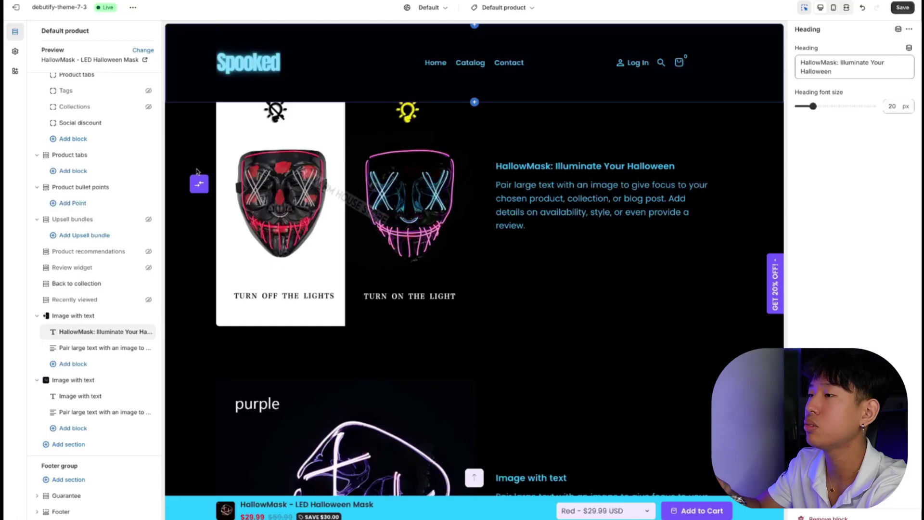
pyautogui.click(101, 339)
pyautogui.click(120, 347)
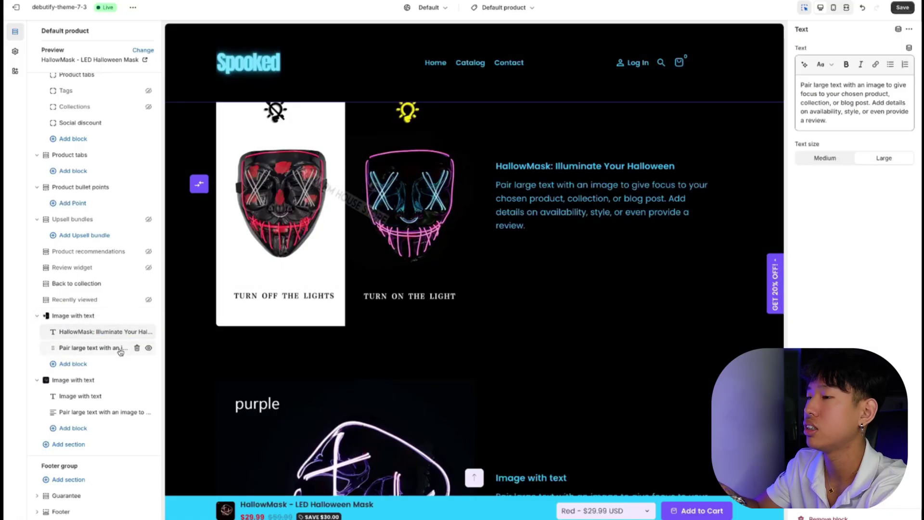
pyautogui.tripleClick(865, 108)
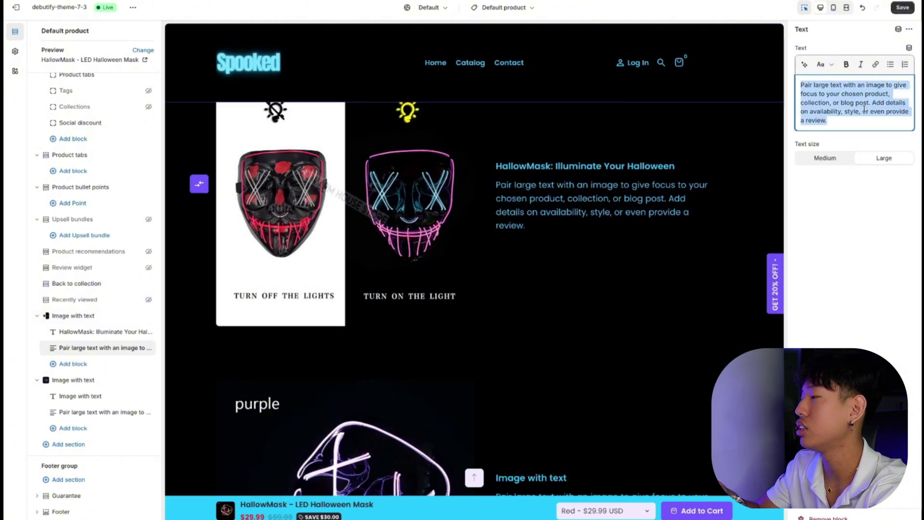
pyautogui.hotkey('ctrl', 'v')
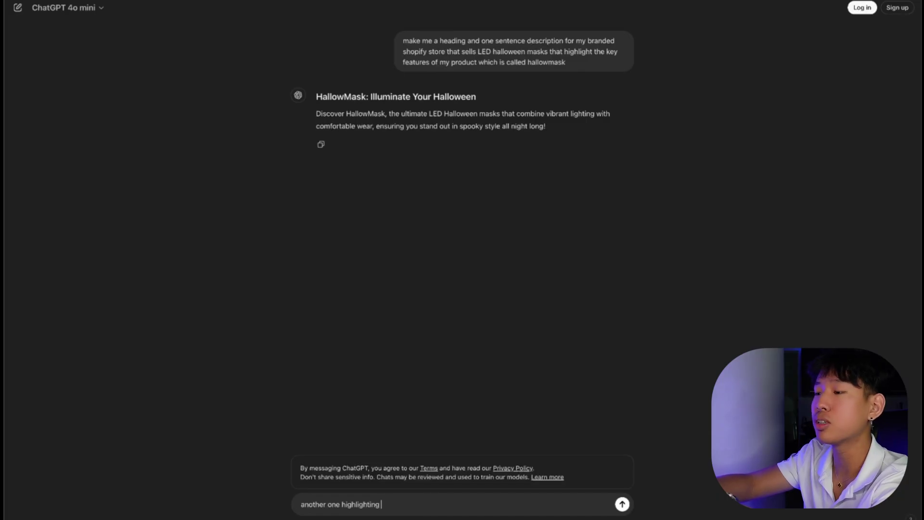
# Request three more HallowMask versions, the last on ease of use, and copy 'HallowMask: Spook Made Simple'.
pyautogui.write('a')
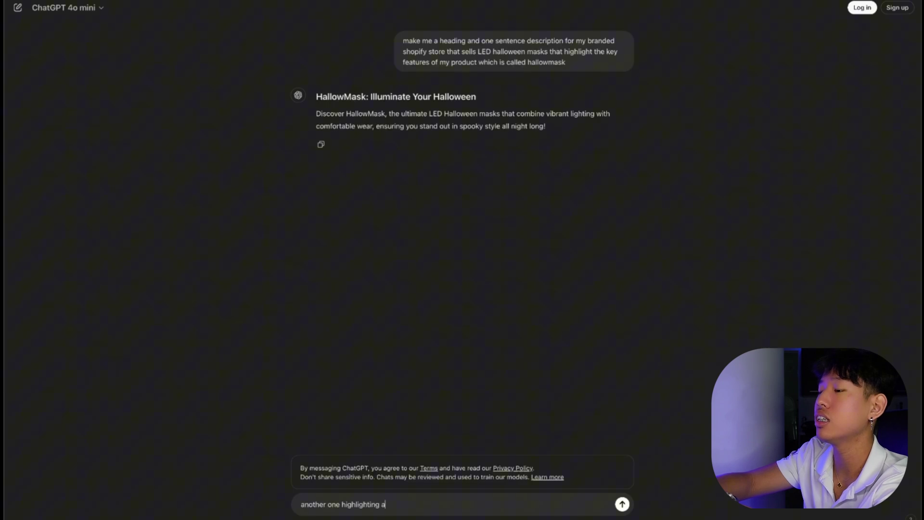
pyautogui.write(' different key feature')
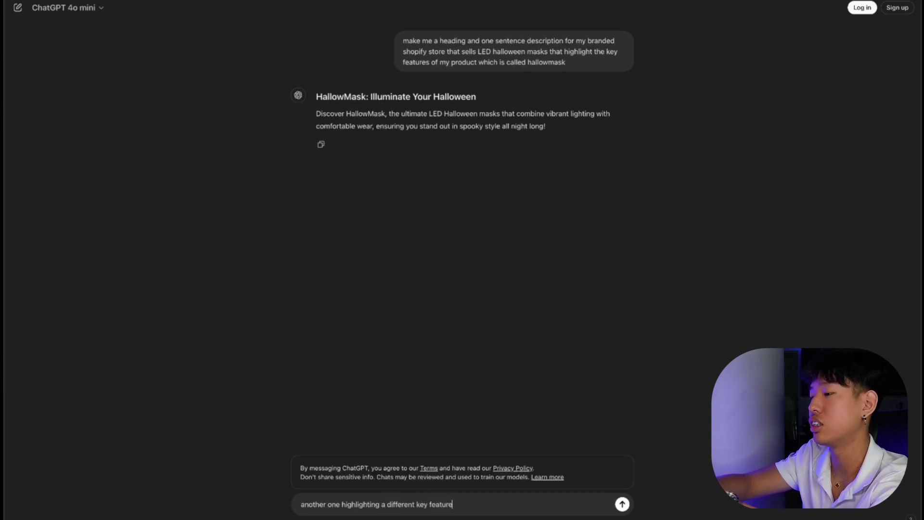
pyautogui.press('Return')
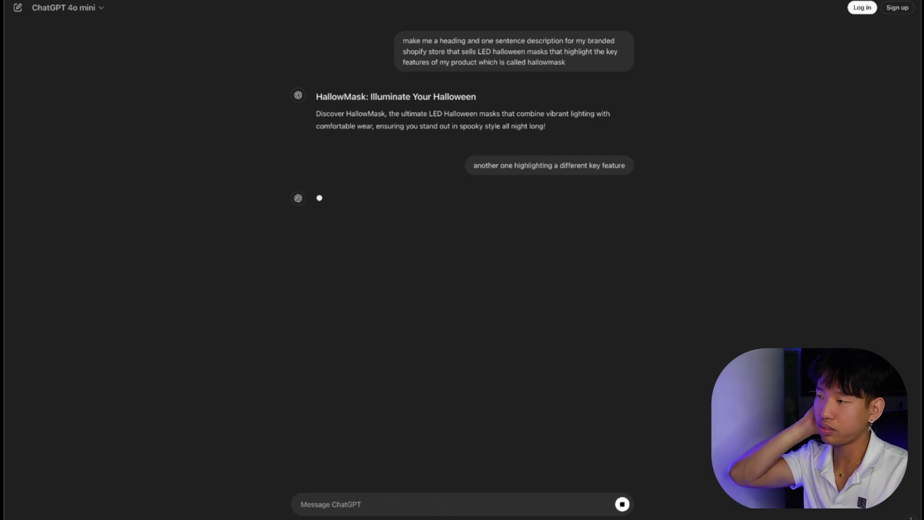
pyautogui.write('anoth')
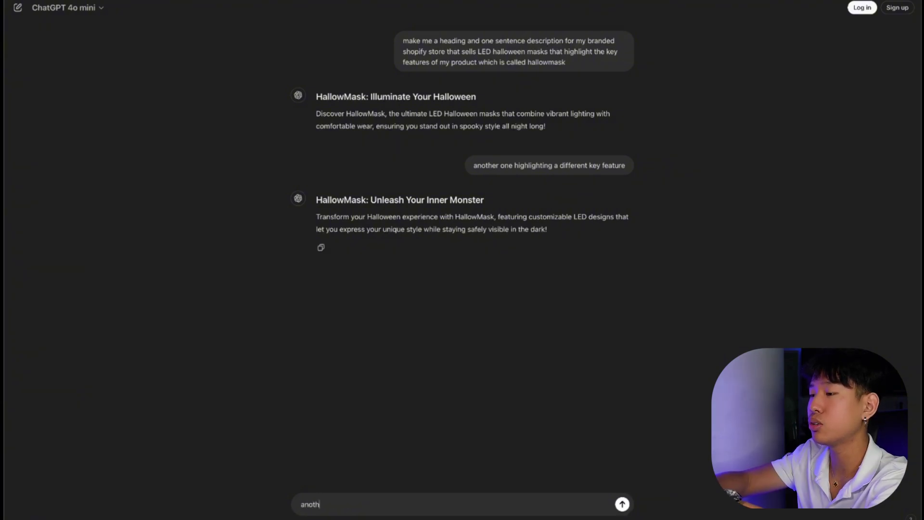
pyautogui.write('er one')
pyautogui.press('Return')
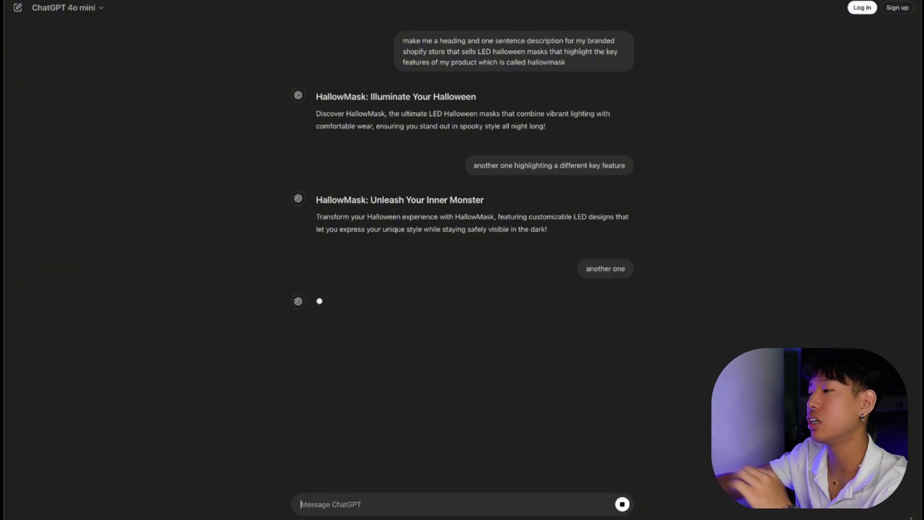
pyautogui.write('another one highlighting how')
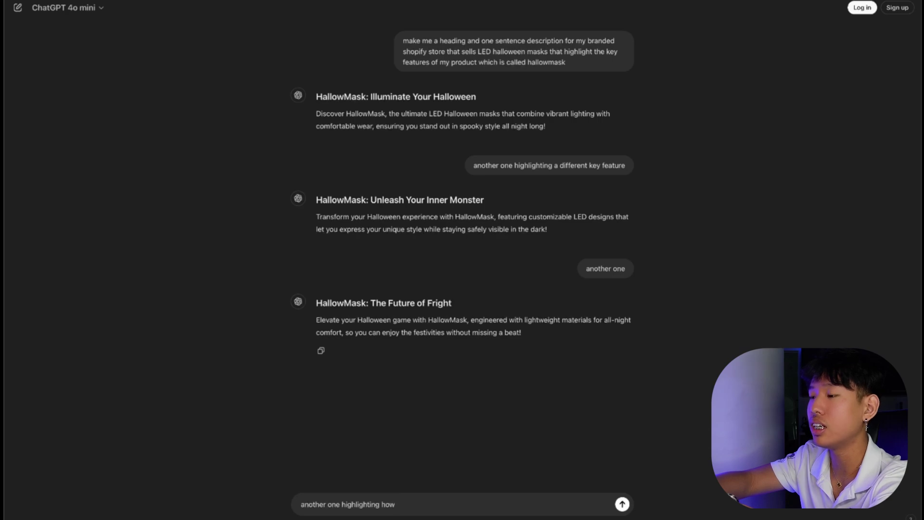
pyautogui.write(' easy it is to')
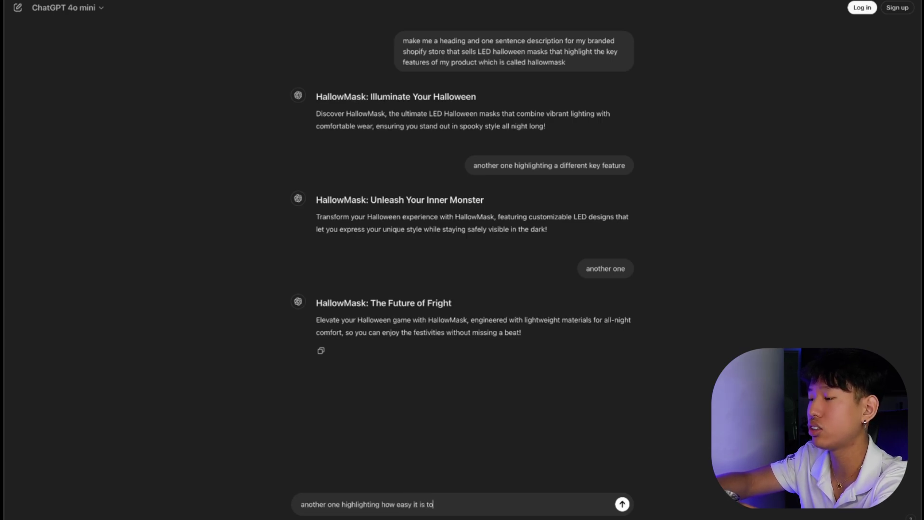
pyautogui.write(' use')
pyautogui.press('Return')
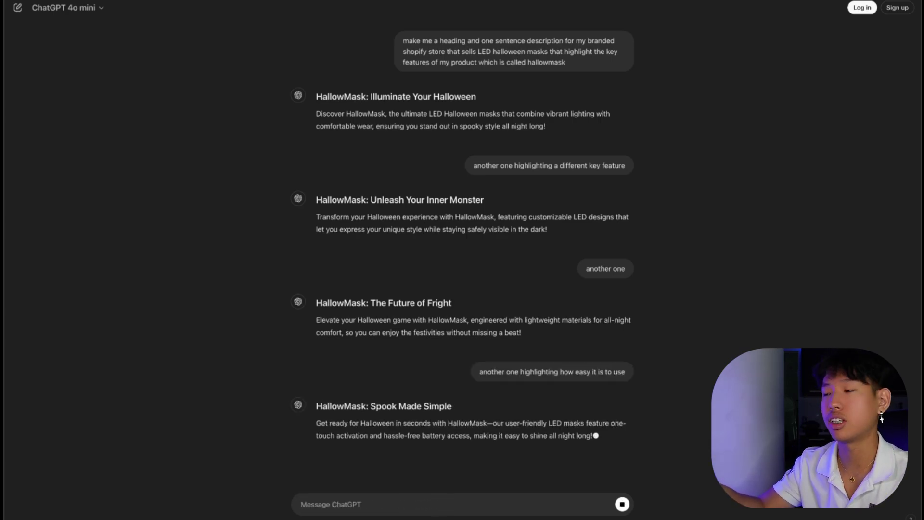
pyautogui.moveTo(317, 405); pyautogui.dragTo(452, 406)
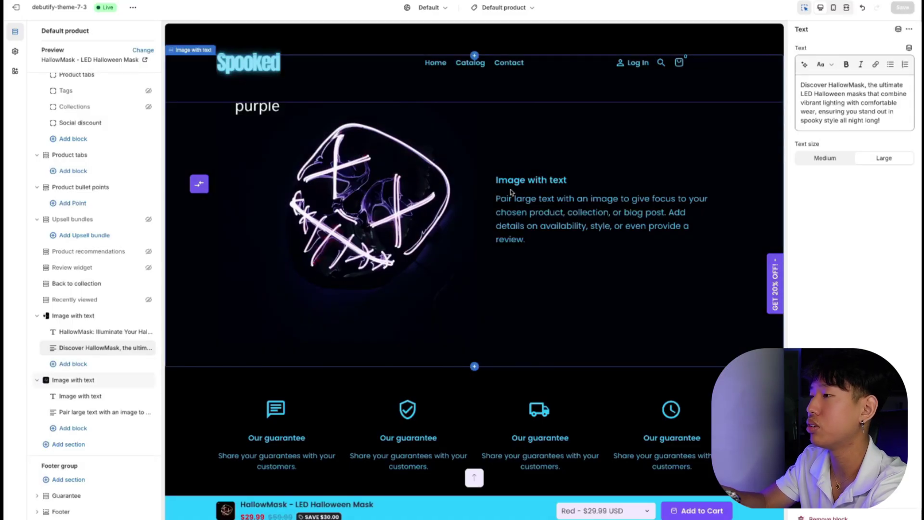
# Open the Heading field of the second Image with text section's heading block.
pyautogui.click(513, 194)
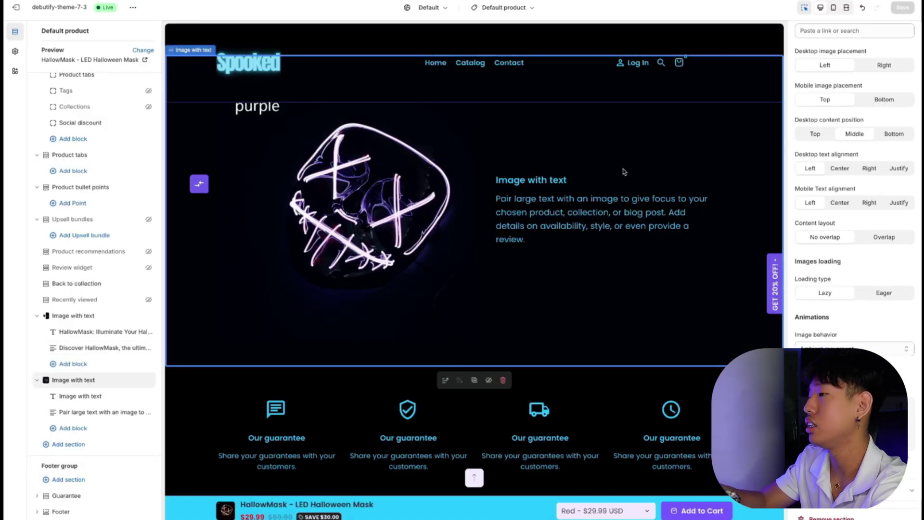
pyautogui.click(90, 395)
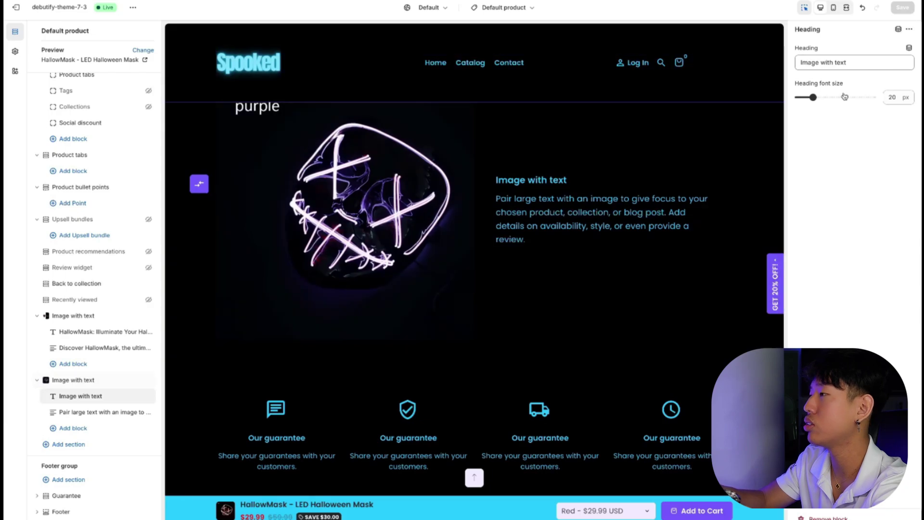
pyautogui.click(859, 62)
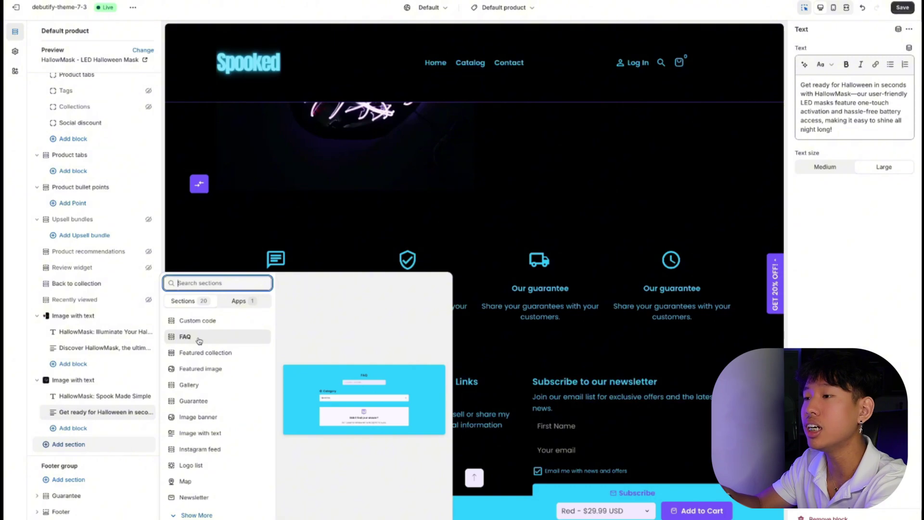
# Add an FAQ section without search, with first question 'How long does shipping take?' answered '7-15'.
pyautogui.click(199, 340)
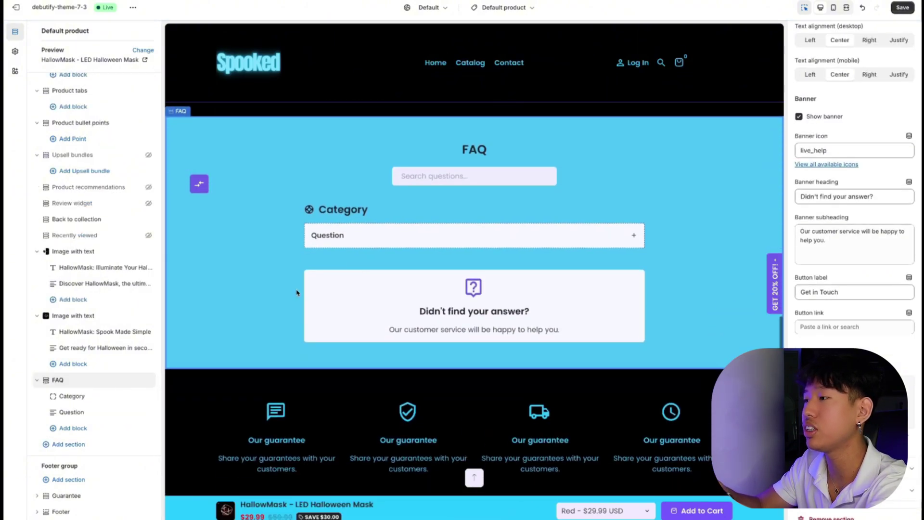
pyautogui.scroll(-1, 818, 214)
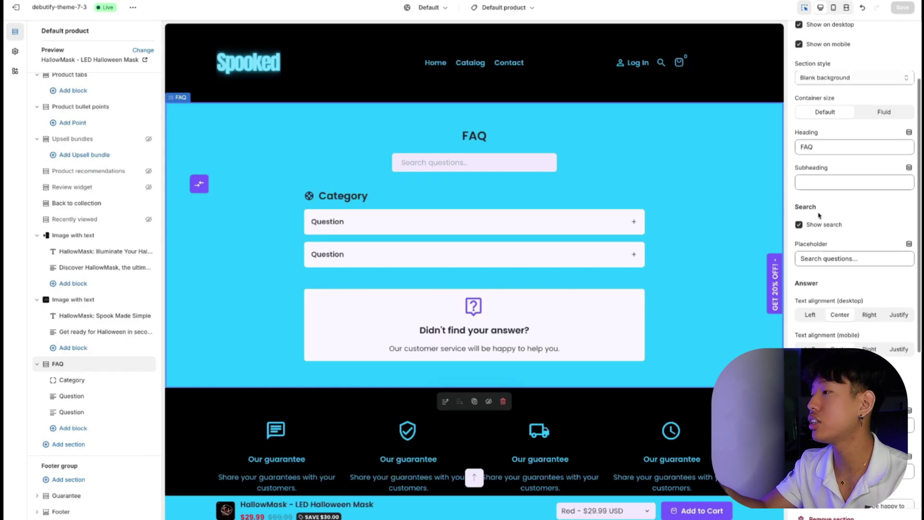
pyautogui.click(817, 226)
pyautogui.click(91, 396)
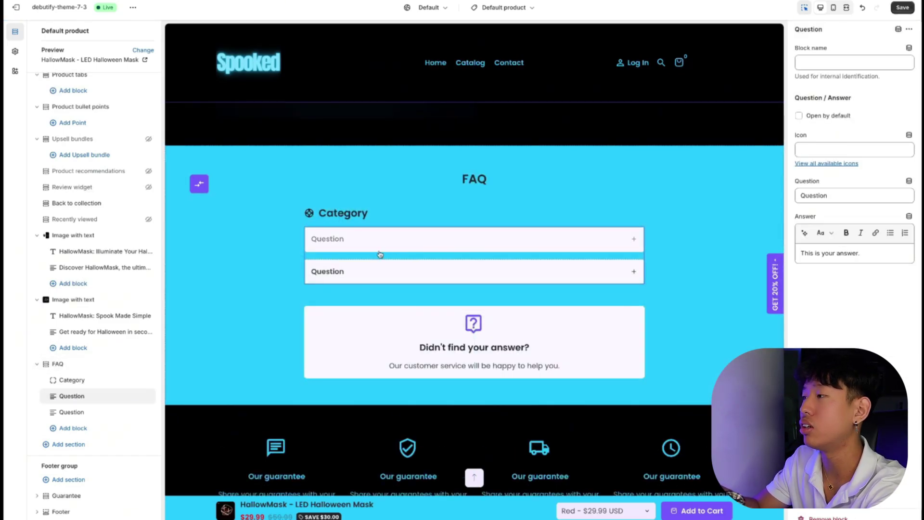
pyautogui.doubleClick(814, 195)
pyautogui.press('BackSpace')
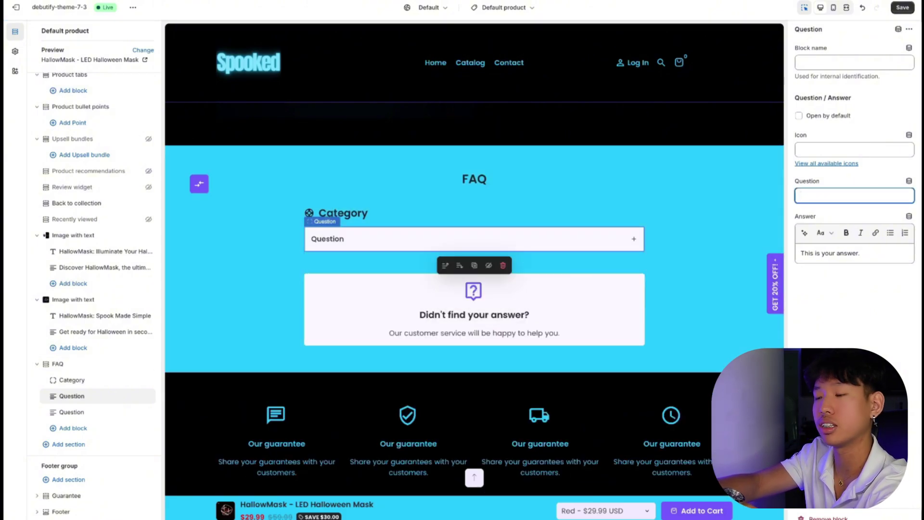
pyautogui.write('How long does shi')
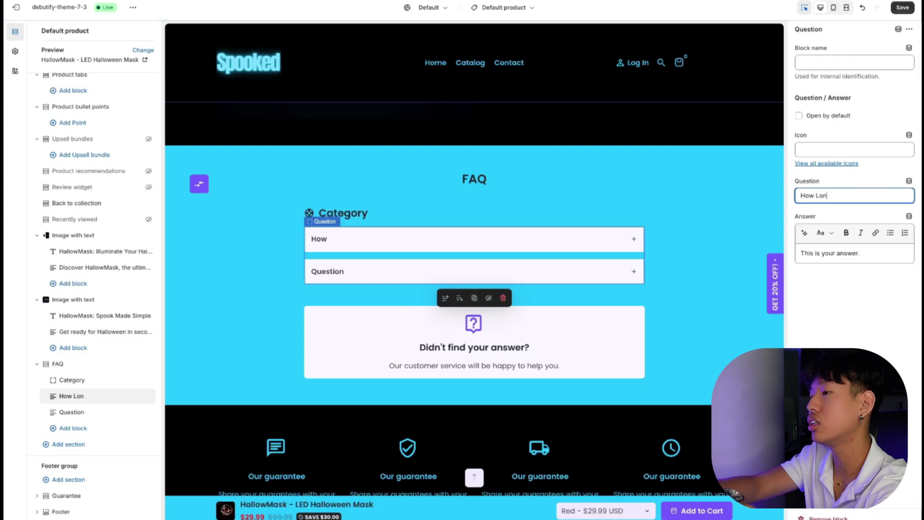
pyautogui.write('pping t')
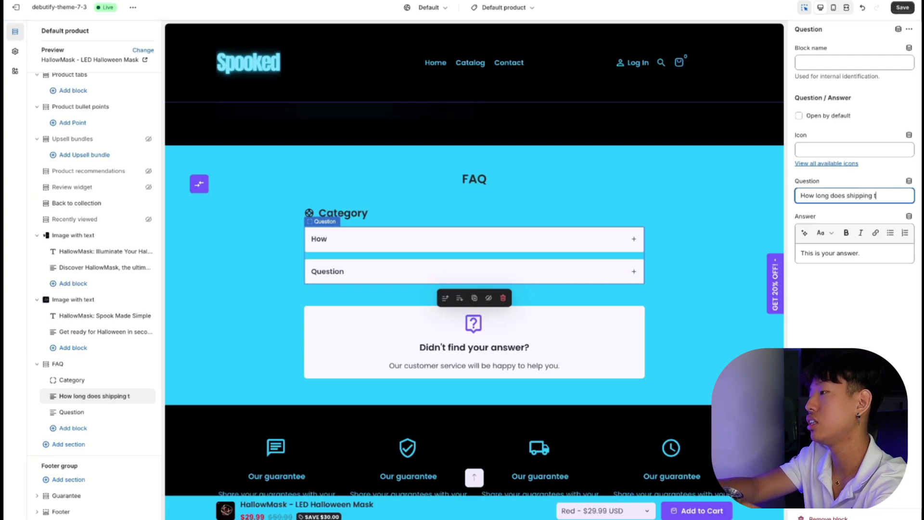
pyautogui.write('ake?')
pyautogui.tripleClick(830, 254)
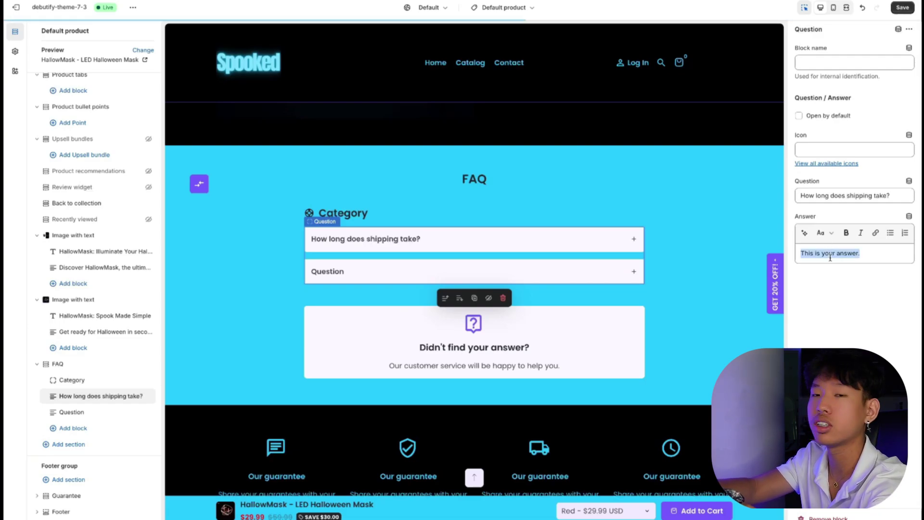
pyautogui.press('BackSpace')
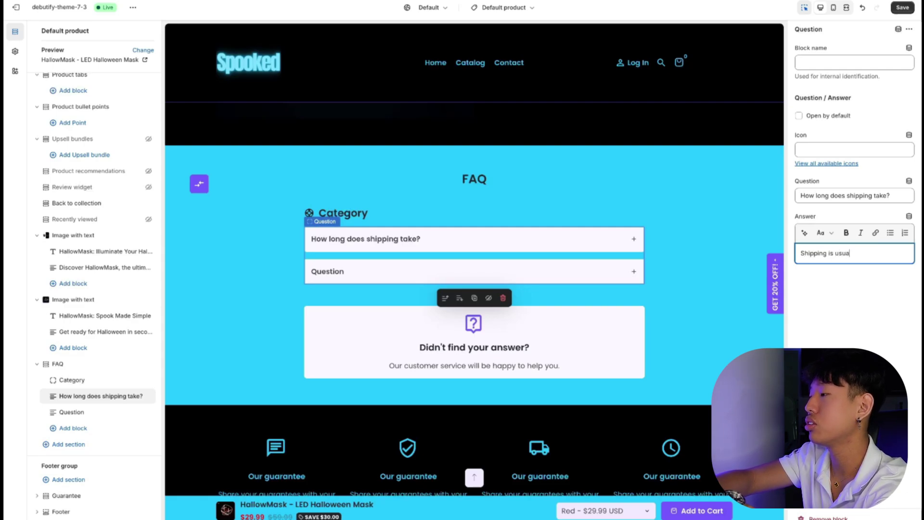
pyautogui.write('7-15 days')
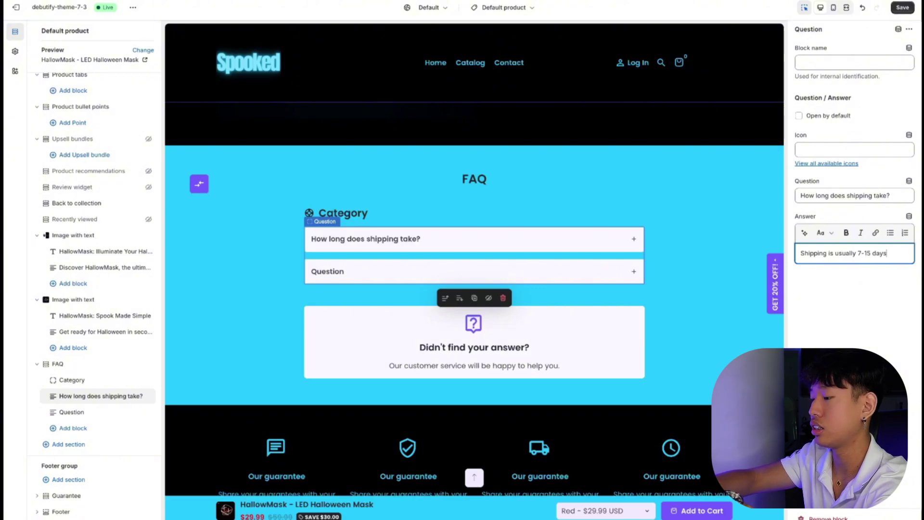
# Set the second question to 'What is your return policy?' with a 30-day guarantee answer and contact e-mail.
pyautogui.click(337, 271)
pyautogui.doubleClick(852, 196)
pyautogui.write('Wh')
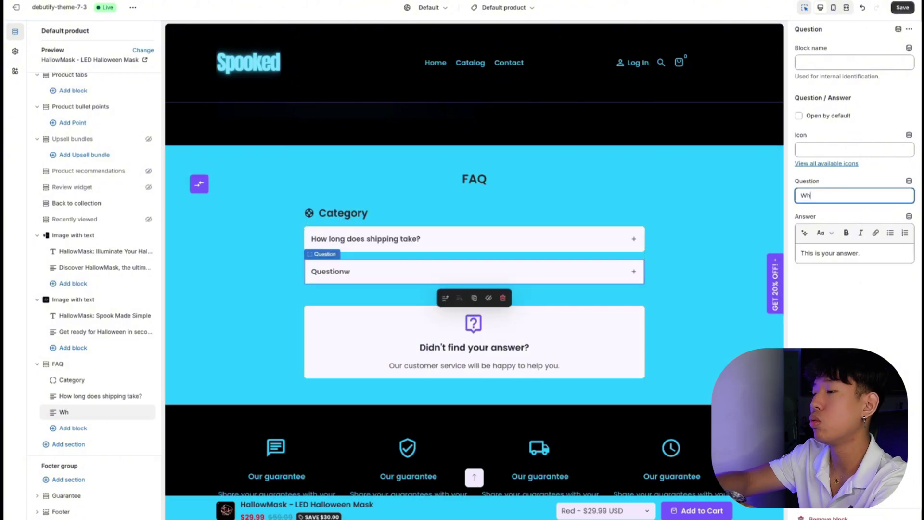
pyautogui.write('at is your re')
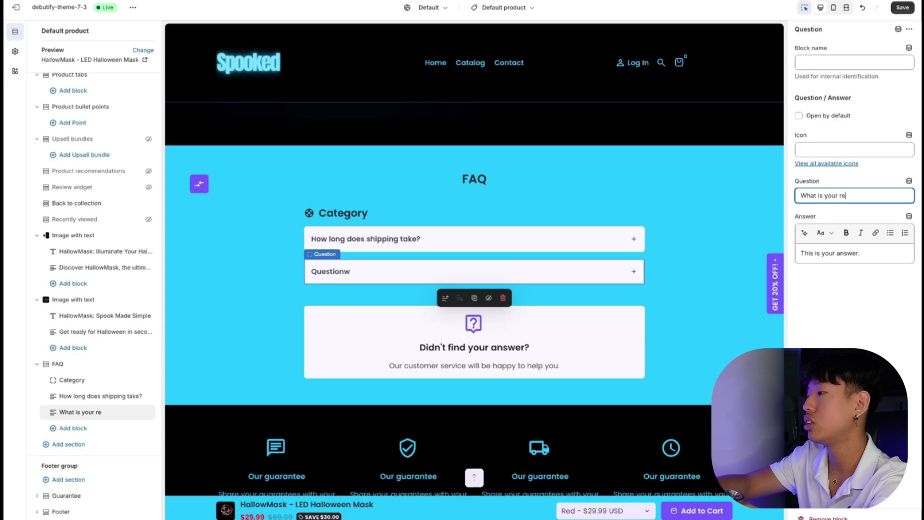
pyautogui.write('turn policy?')
pyautogui.tripleClick(875, 253)
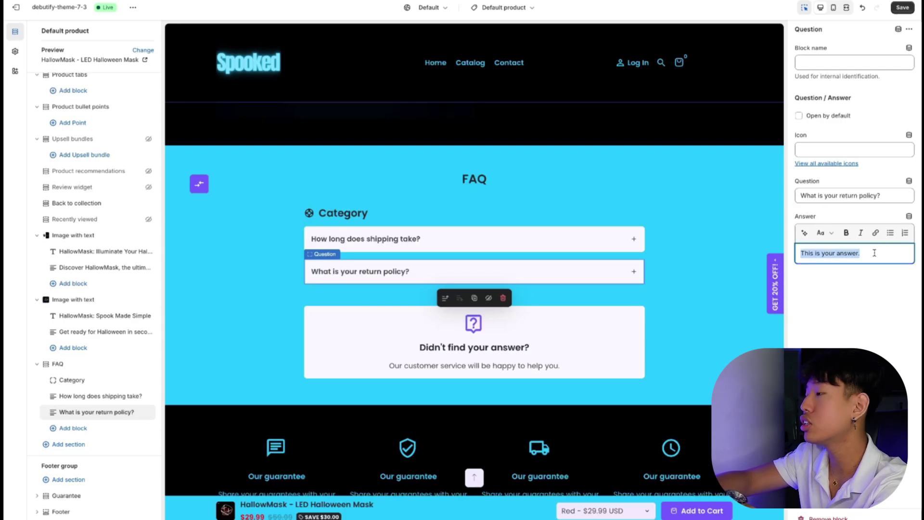
pyautogui.write('We have a 30-day g')
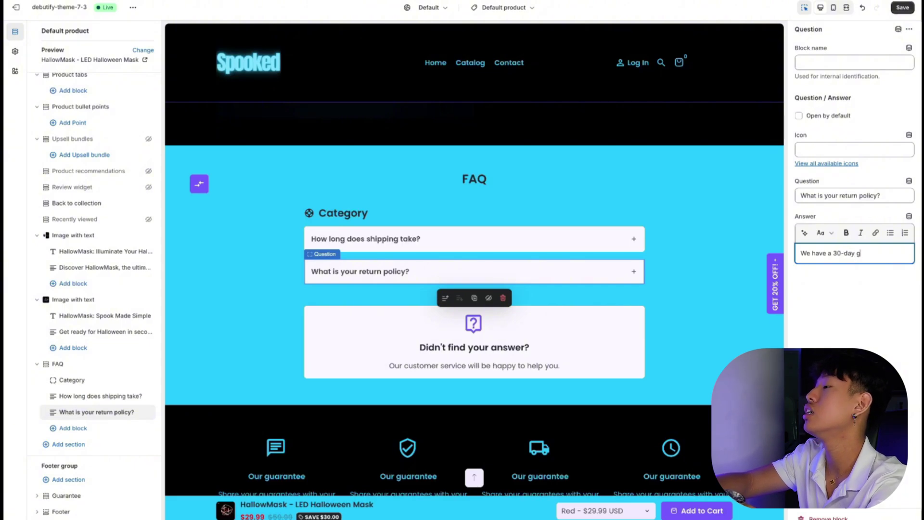
pyautogui.write('uarentee, w')
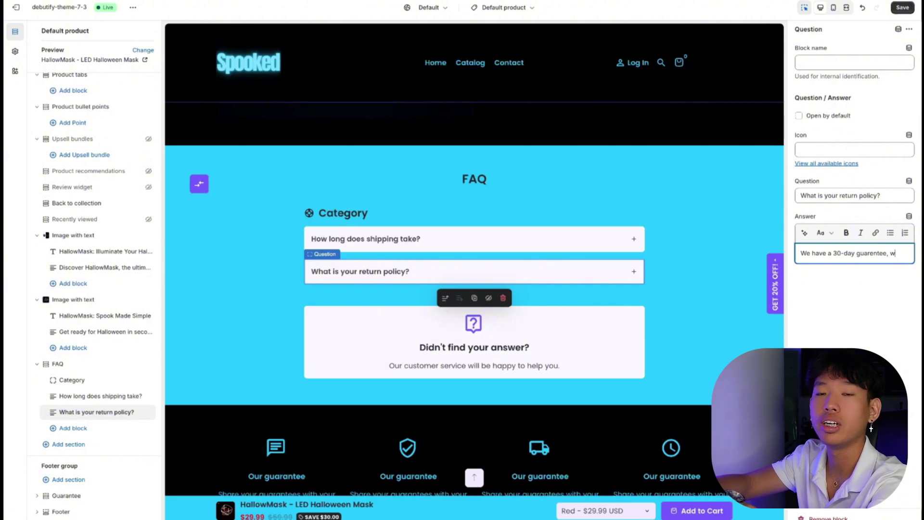
pyautogui.write('here if you wou')
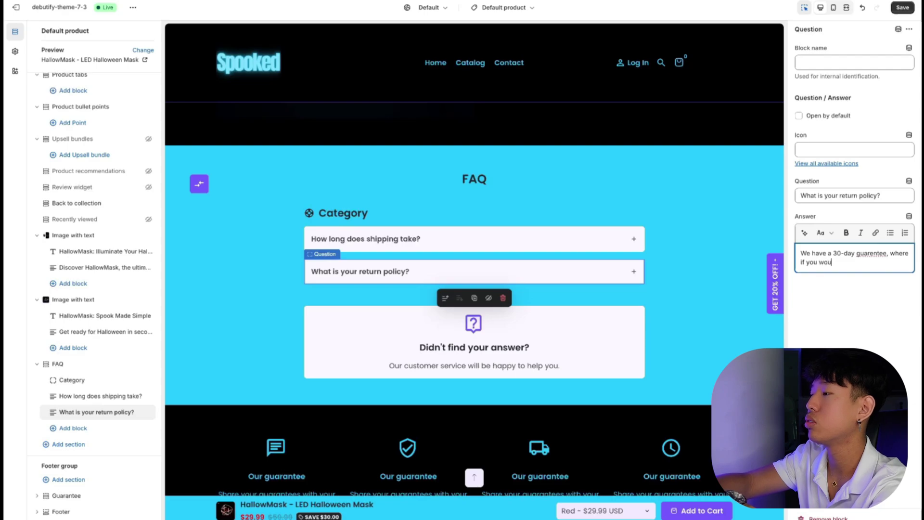
pyautogui.write('ld like a ')
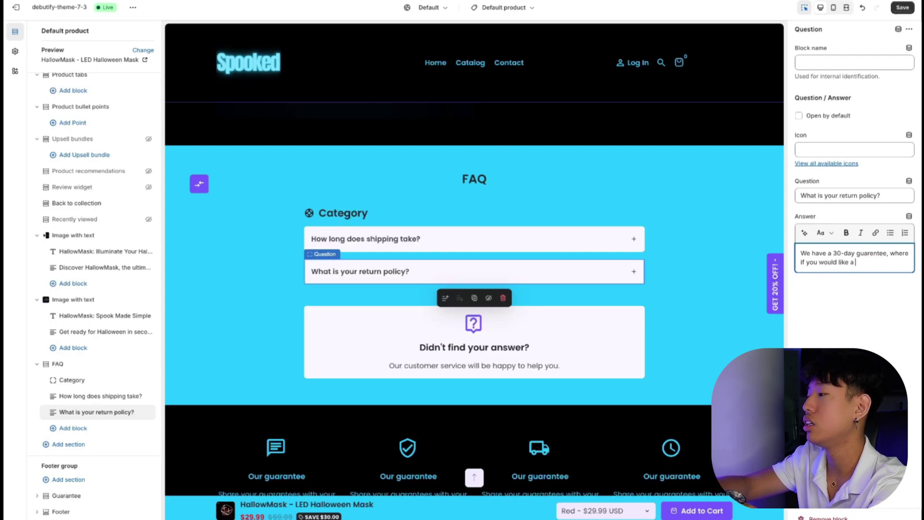
pyautogui.write('refund, you ')
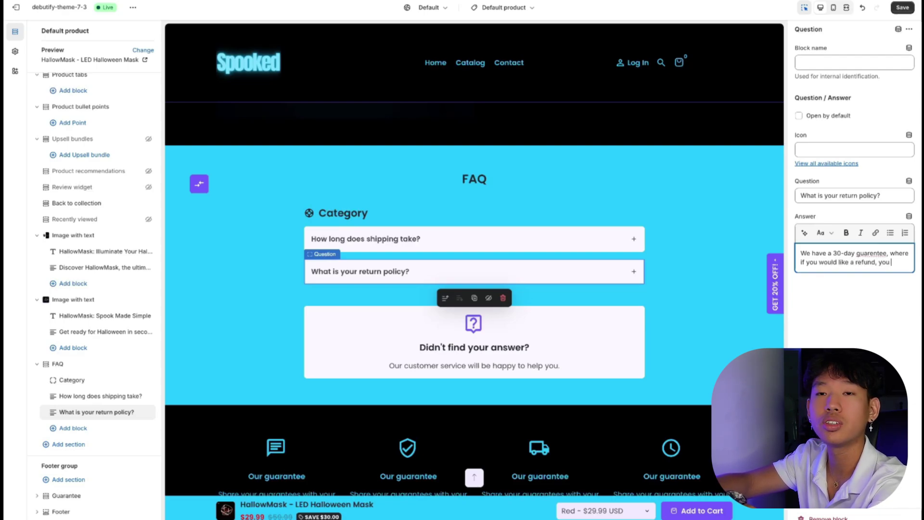
pyautogui.write('can go ahead ')
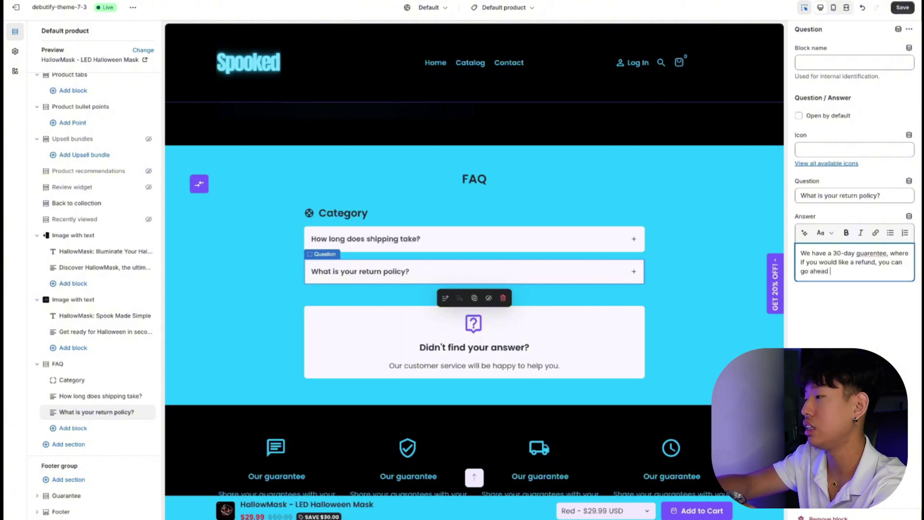
pyautogui.write('and email us')
pyautogui.press('Return')
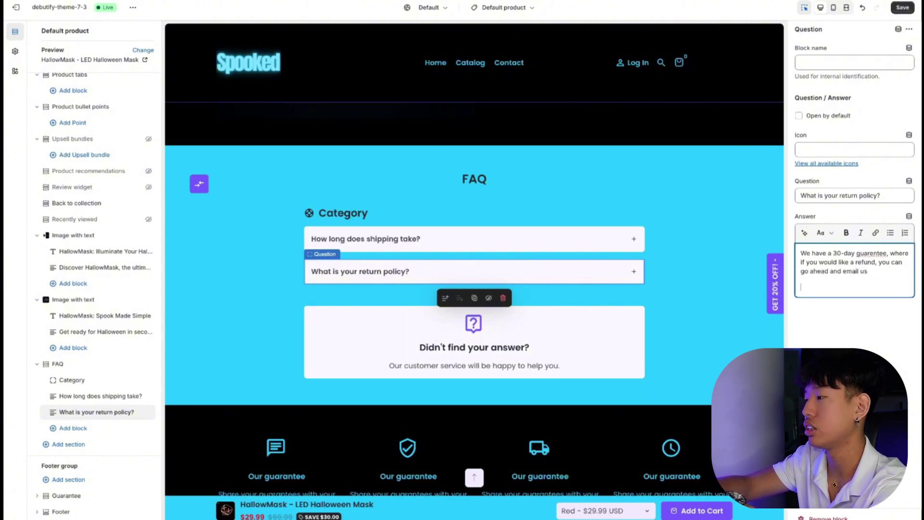
pyautogui.press('Return')
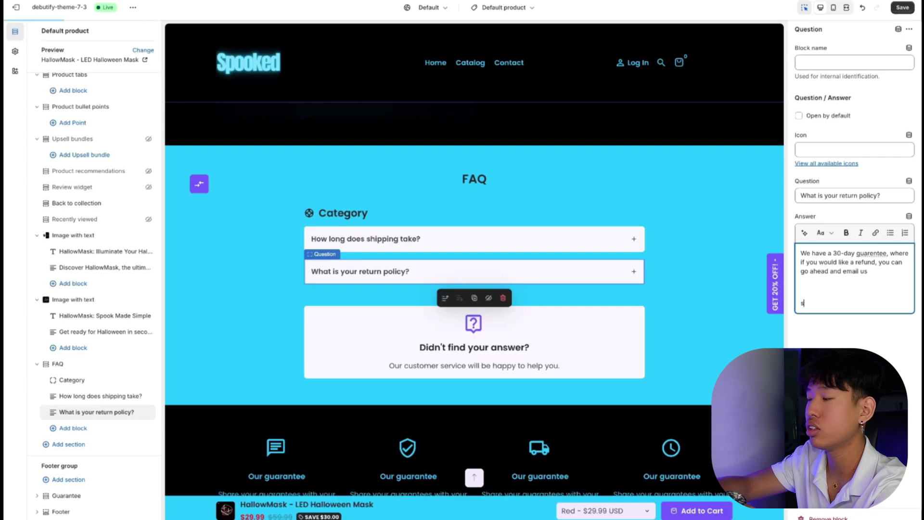
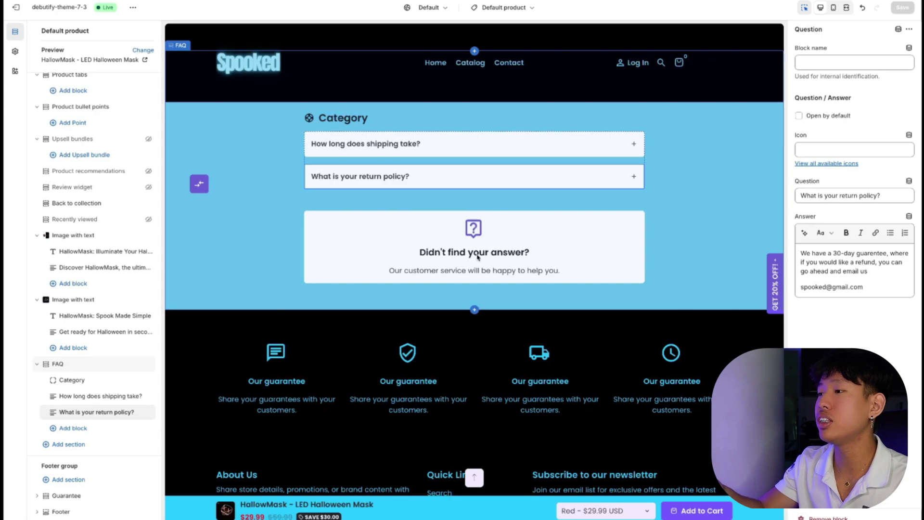
# Select the FAQ section, then the first Our guarantee block under Guarantee.
pyautogui.click(487, 240)
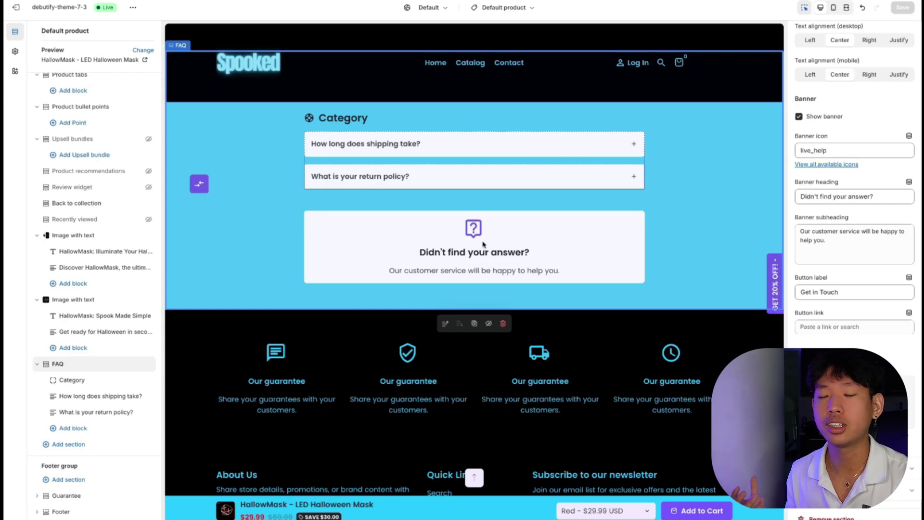
pyautogui.click(289, 383)
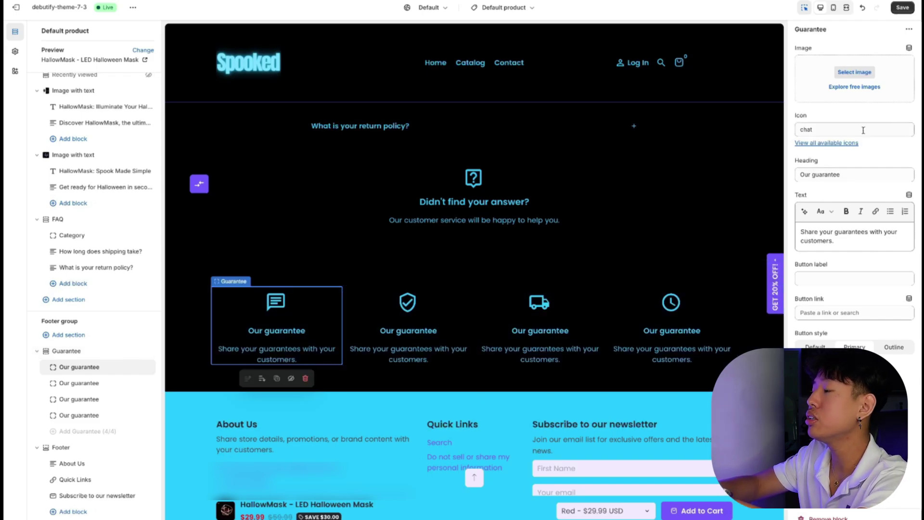
# Make the first guarantee '24/7 Customer Support' with text 'We will always be here for you if there is ever any issues'.
pyautogui.doubleClick(843, 175)
pyautogui.hotkey('ctrl', 'a')
pyautogui.write('24/')
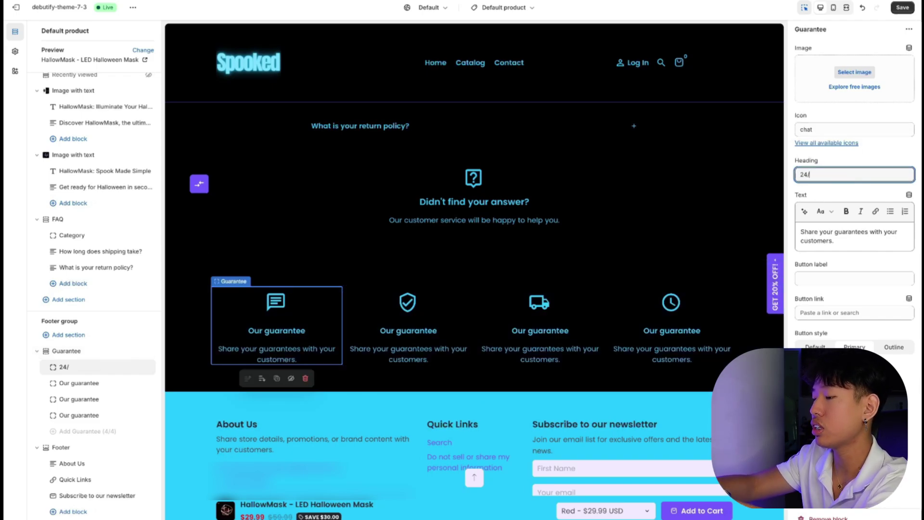
pyautogui.write('7 Cus')
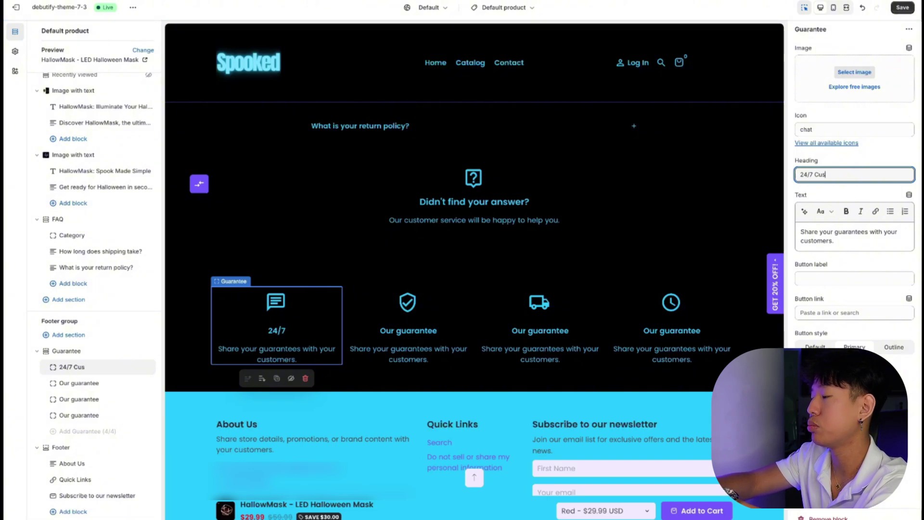
pyautogui.write('tomer Support')
pyautogui.click(855, 235)
pyautogui.hotkey('ctrl', 'a')
pyautogui.write('We')
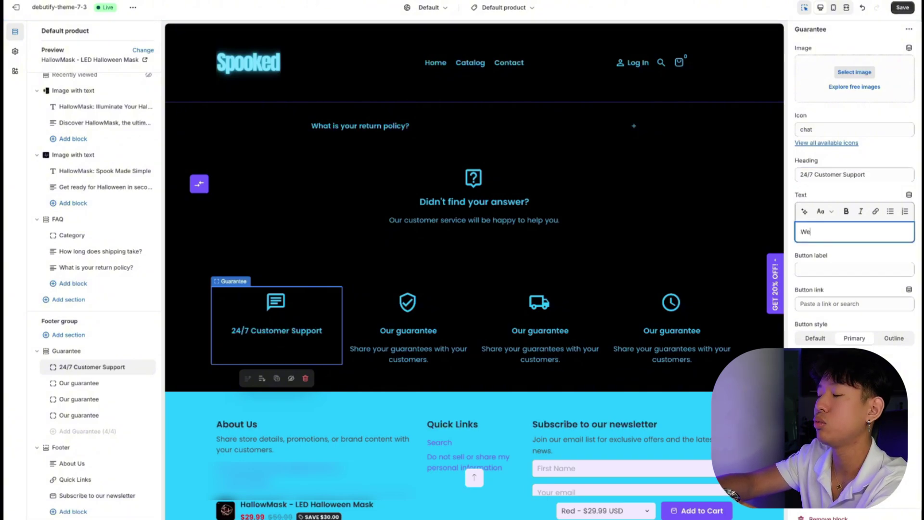
pyautogui.write(' will always b')
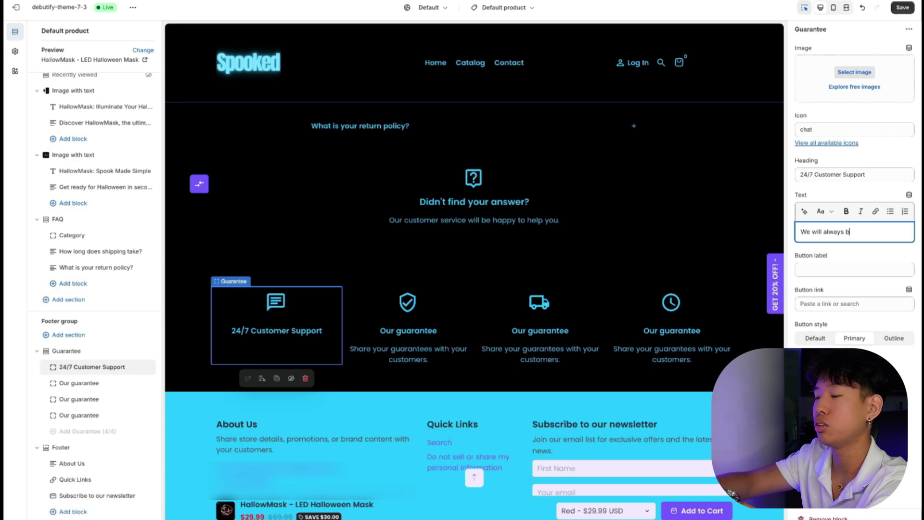
pyautogui.write('e here for you ')
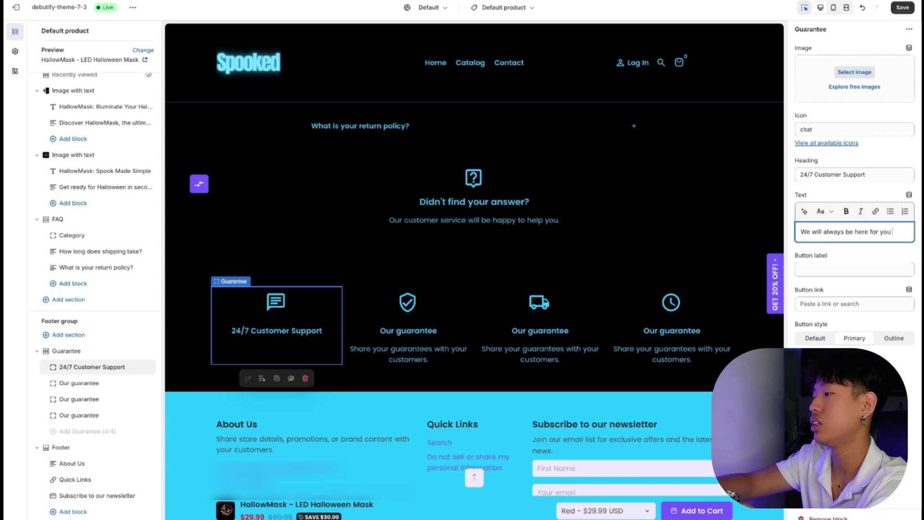
pyautogui.write('if there is ever ')
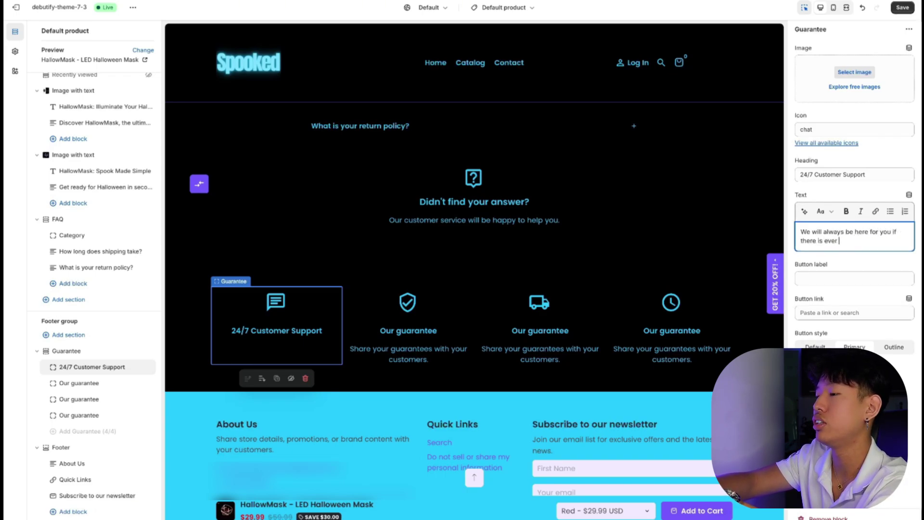
pyautogui.write('any issues')
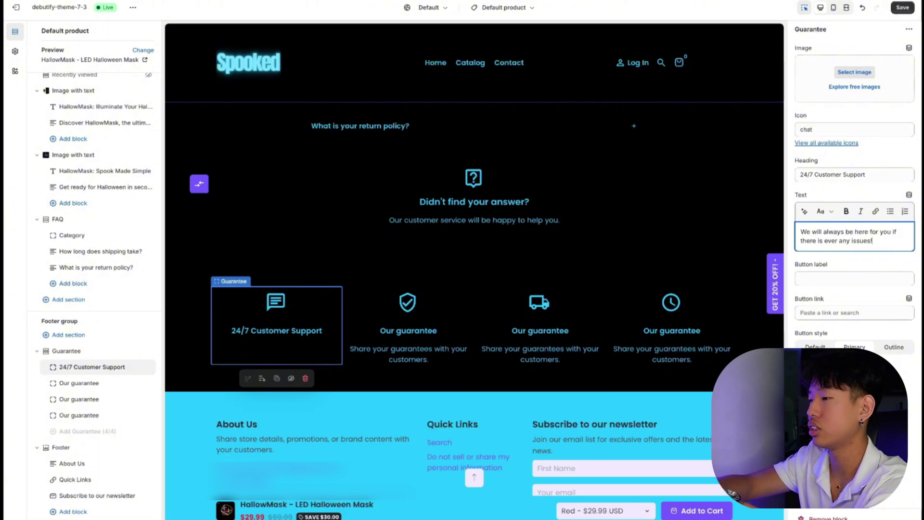
# Make the second guarantee 'Money Back Guarentee' promising a full refund for damaged products.
pyautogui.click(408, 327)
pyautogui.click(853, 175)
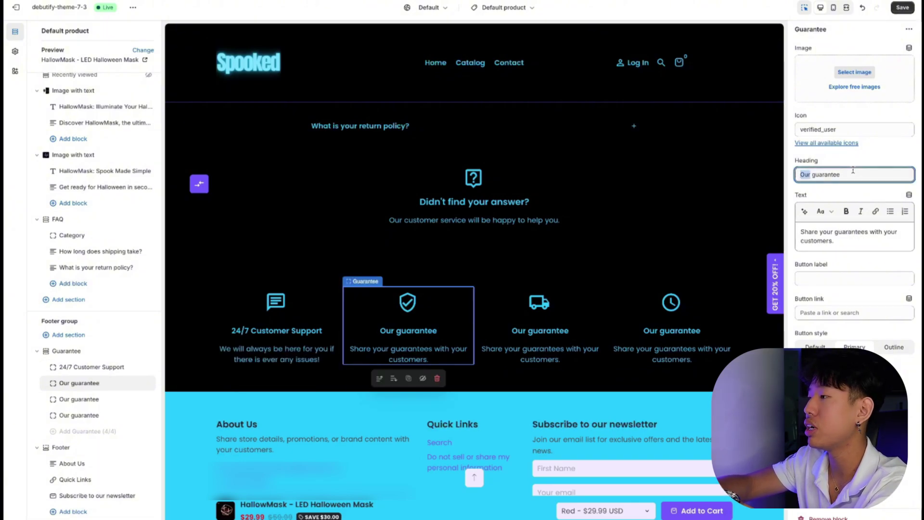
pyautogui.hotkey('ctrl', 'a')
pyautogui.write('Money Back Guarentee')
pyautogui.tripleClick(849, 229)
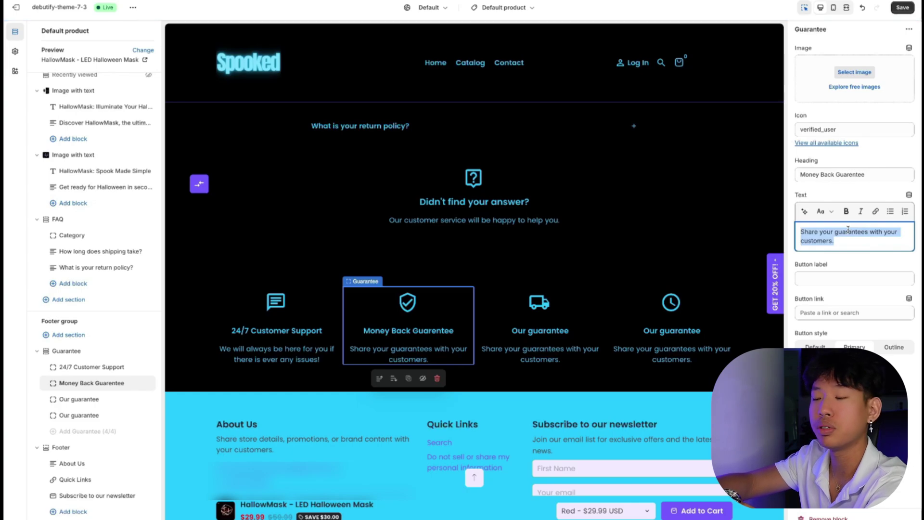
pyautogui.write('Rest ass')
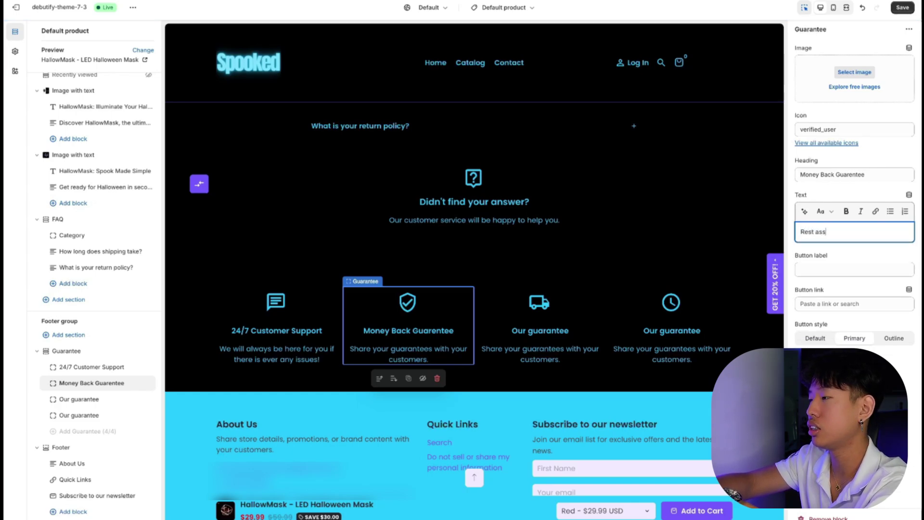
pyautogui.write('ured, if yo')
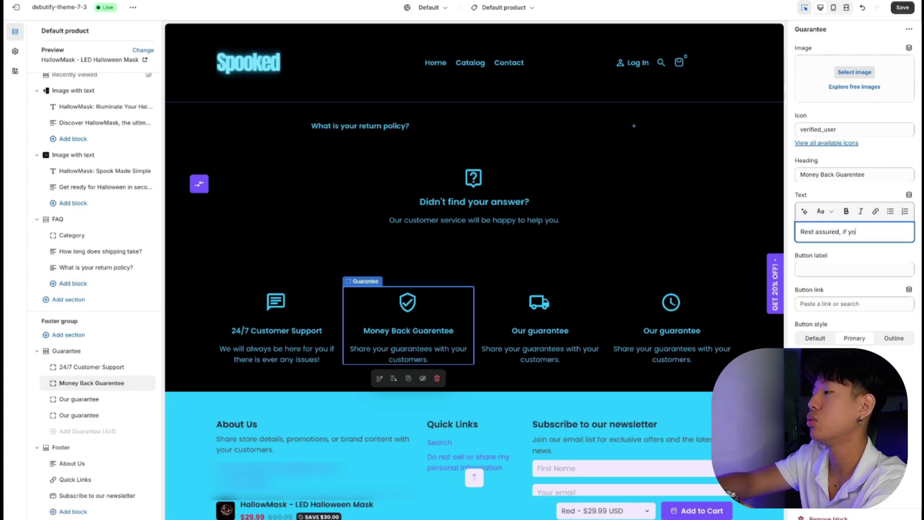
pyautogui.write('ur product c')
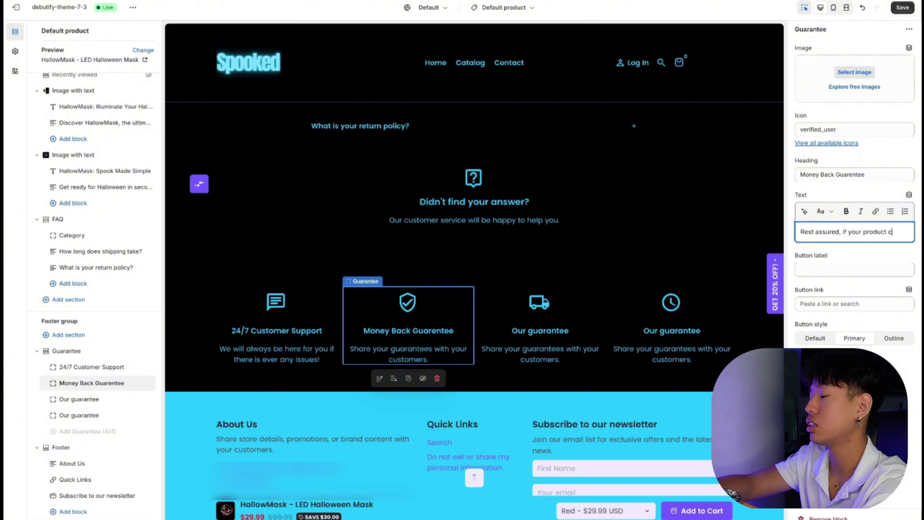
pyautogui.write('omes damaged, ')
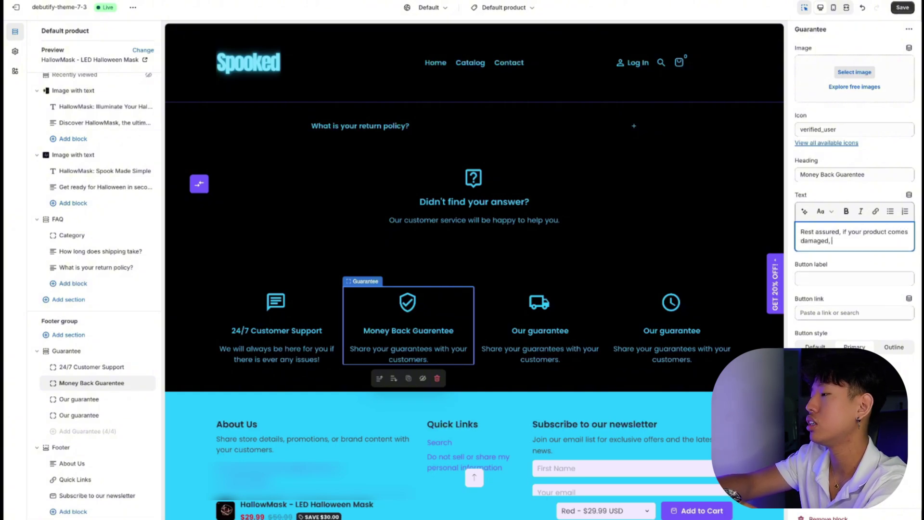
pyautogui.write('we will provide you a fu')
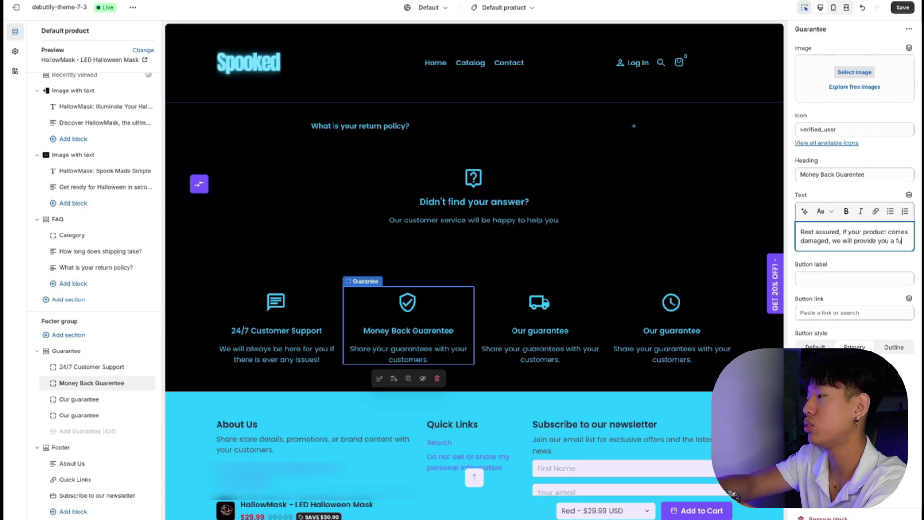
pyautogui.write('ll refund!')
# Set the third guarantee to 'Free Express Shipping' with 'We offer free shipping to all our customers!' and hide the fourth.
pyautogui.click(540, 327)
pyautogui.tripleClick(829, 174)
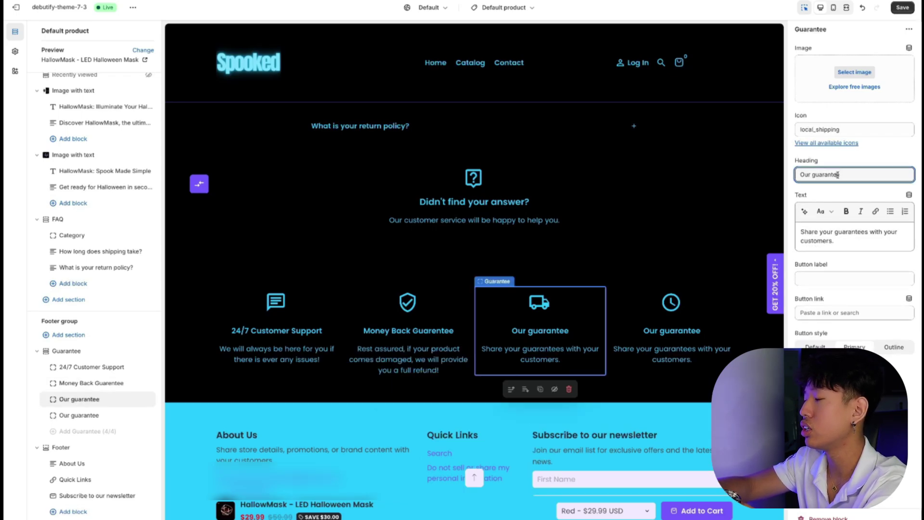
pyautogui.write('Free E')
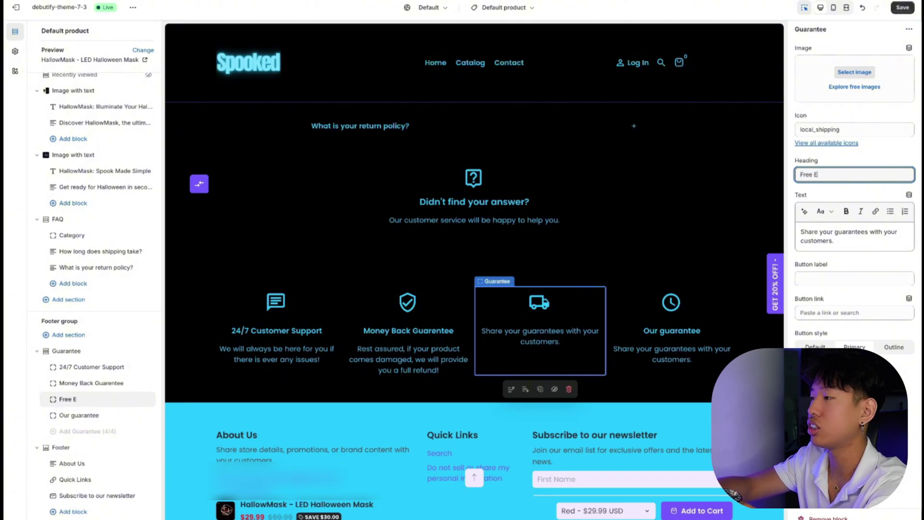
pyautogui.write('xpress')
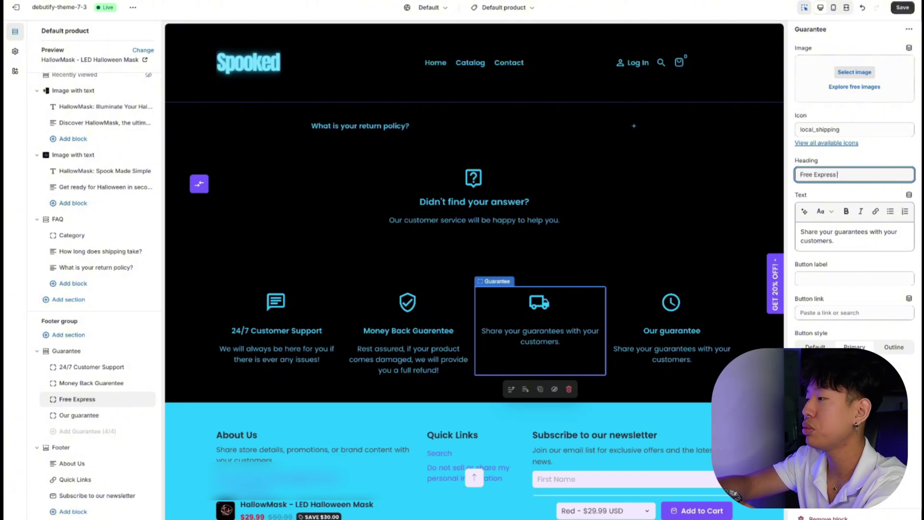
pyautogui.write(' Shipping')
pyautogui.press('Tab')
pyautogui.write('We offer ')
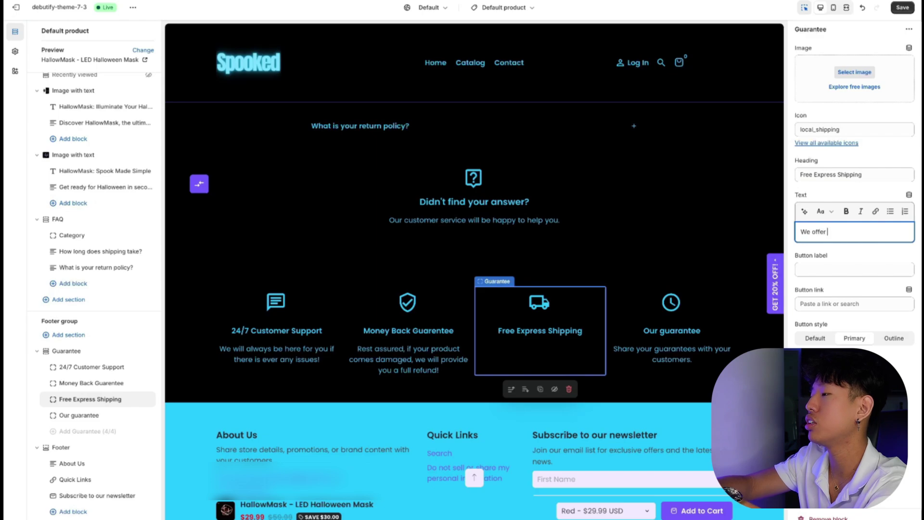
pyautogui.write('free shipp')
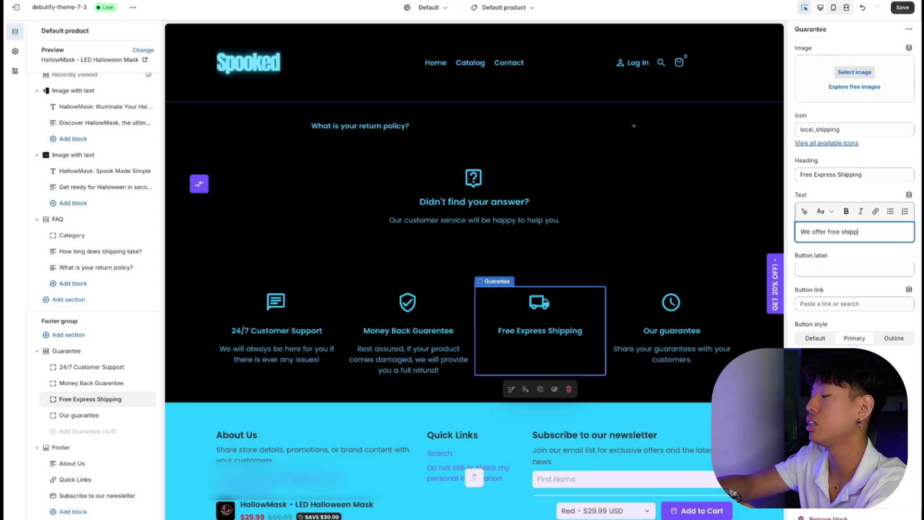
pyautogui.write('ing to all our c')
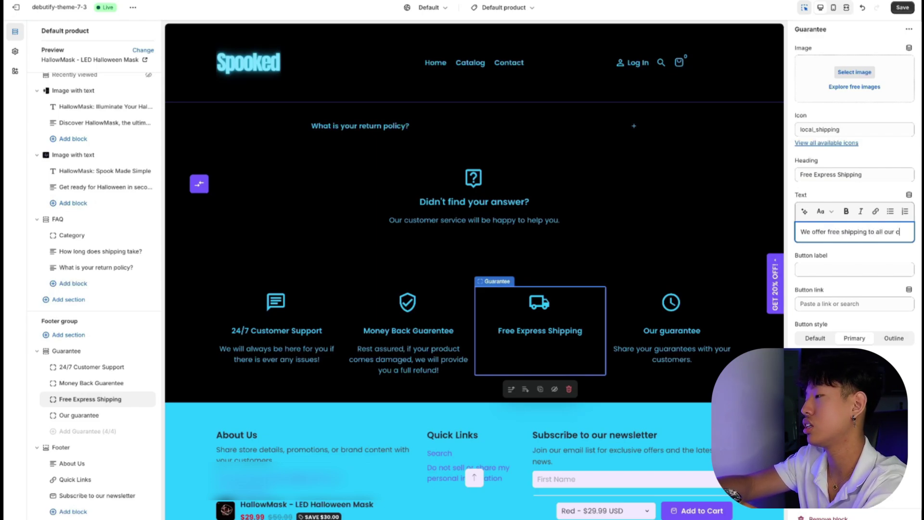
pyautogui.write('ustomers!')
pyautogui.click(144, 416)
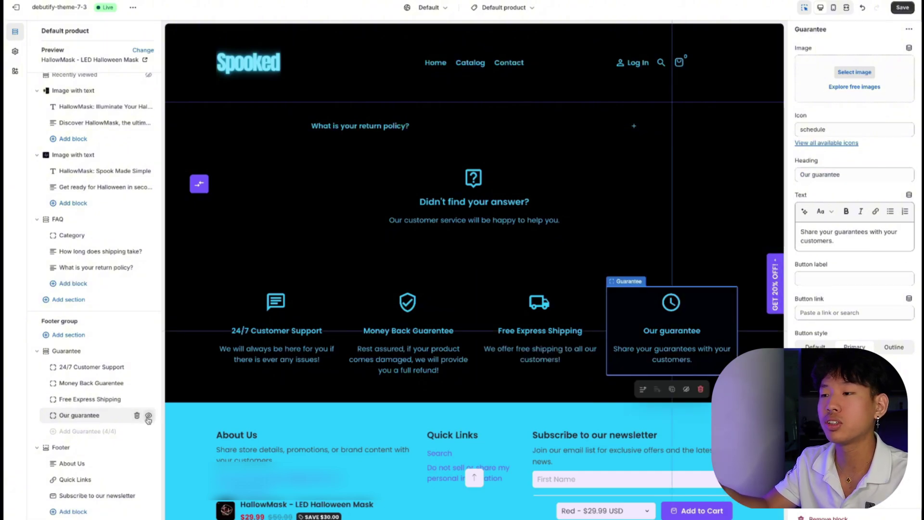
pyautogui.click(149, 417)
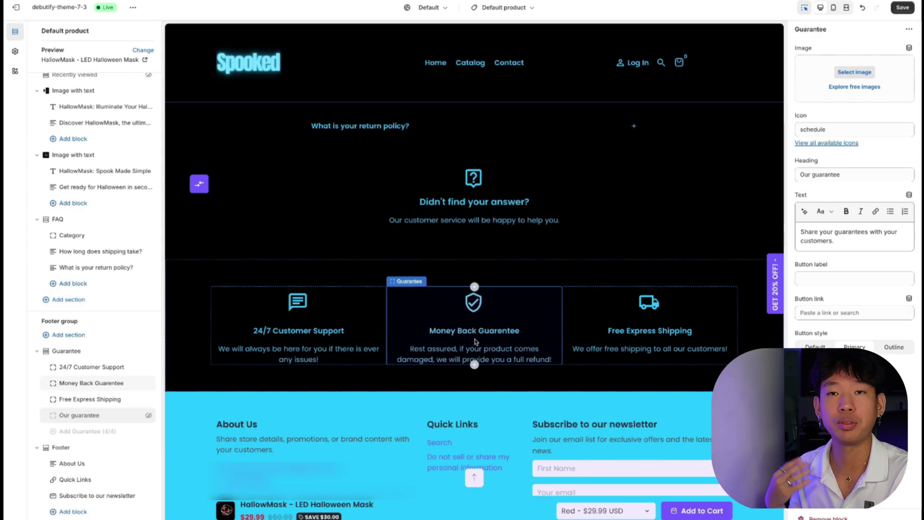
# Delete the announcement bar's 'Get in touch with us' message.
pyautogui.scroll(15, 474, 342)
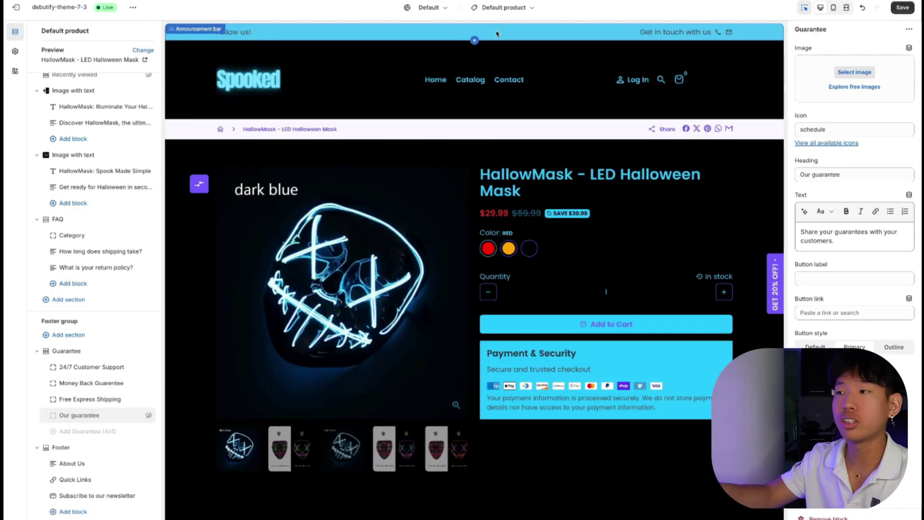
pyautogui.click(481, 32)
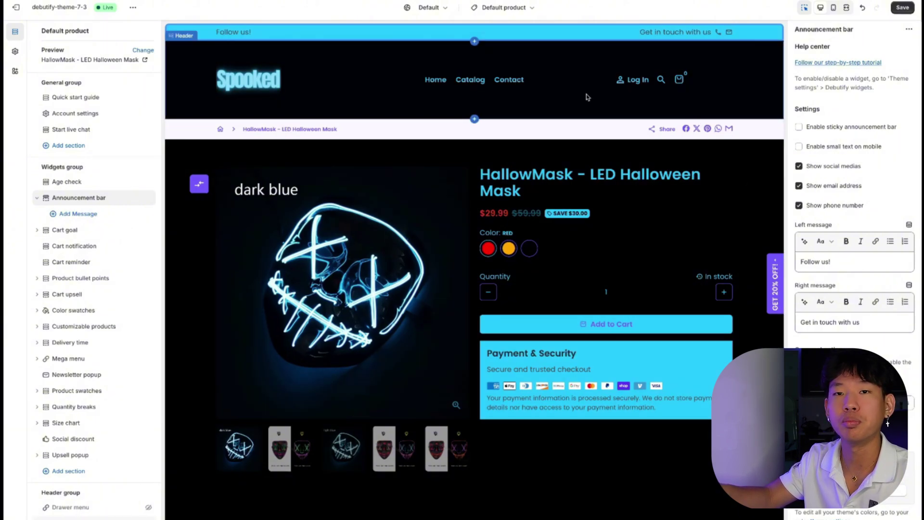
pyautogui.scroll(-1, 836, 309)
pyautogui.tripleClick(836, 289)
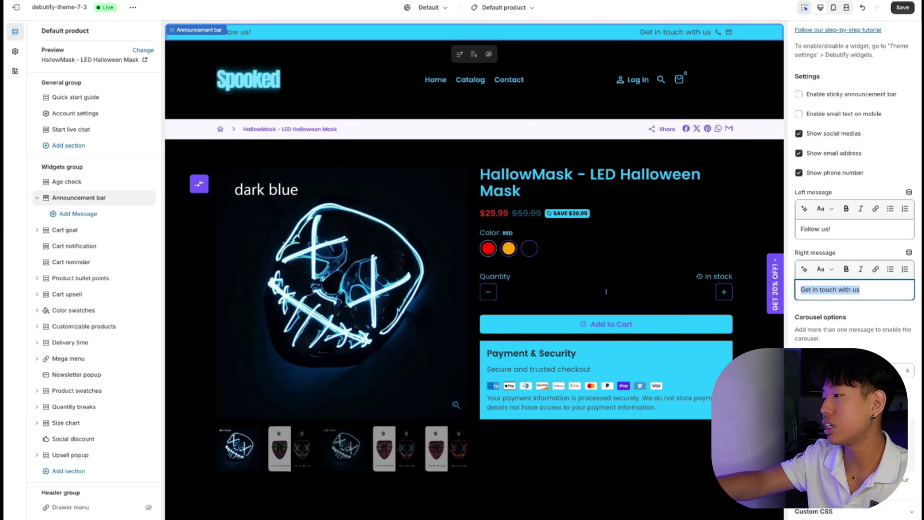
pyautogui.press('BackSpace')
# Hide the bar's phone, email and social media, delete 'Follow us!', save, and add a new message.
pyautogui.scroll(1, 803, 208)
pyautogui.click(802, 207)
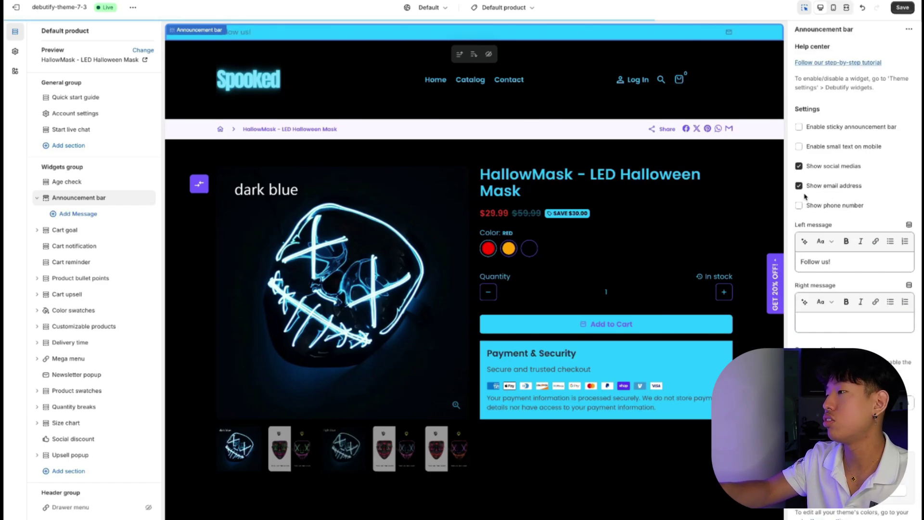
pyautogui.click(801, 187)
pyautogui.click(800, 166)
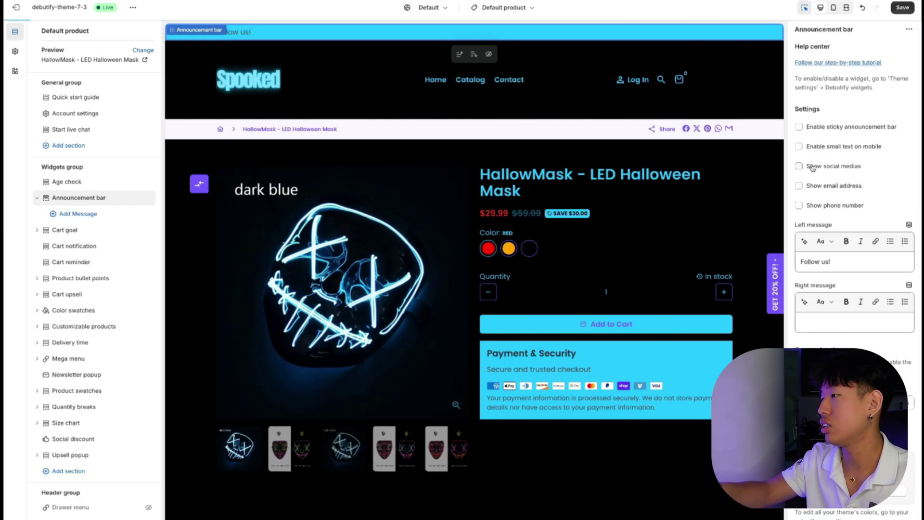
pyautogui.tripleClick(818, 261)
pyautogui.press('BackSpace')
pyautogui.hotkey('ctrl', 's')
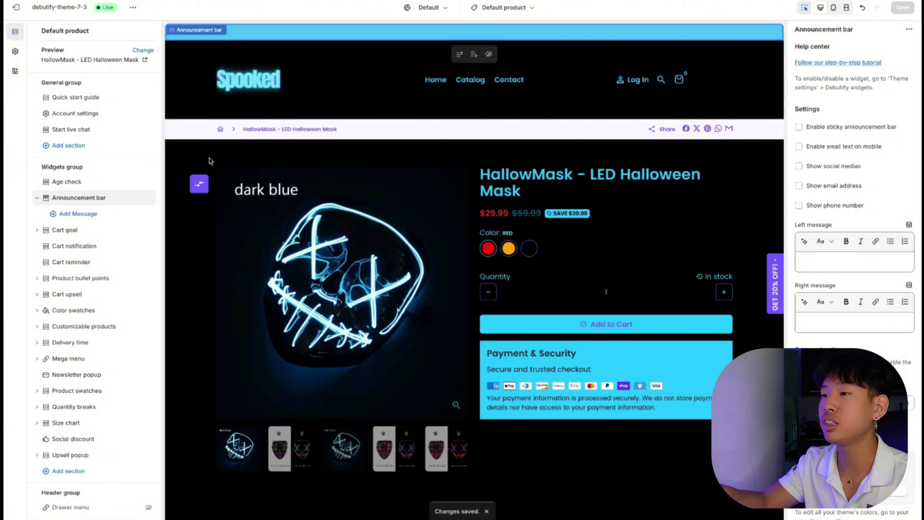
pyautogui.click(98, 216)
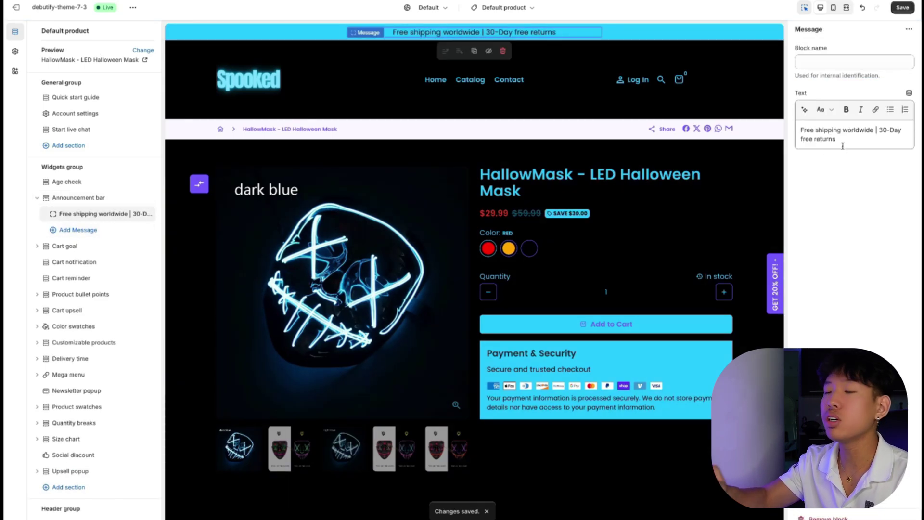